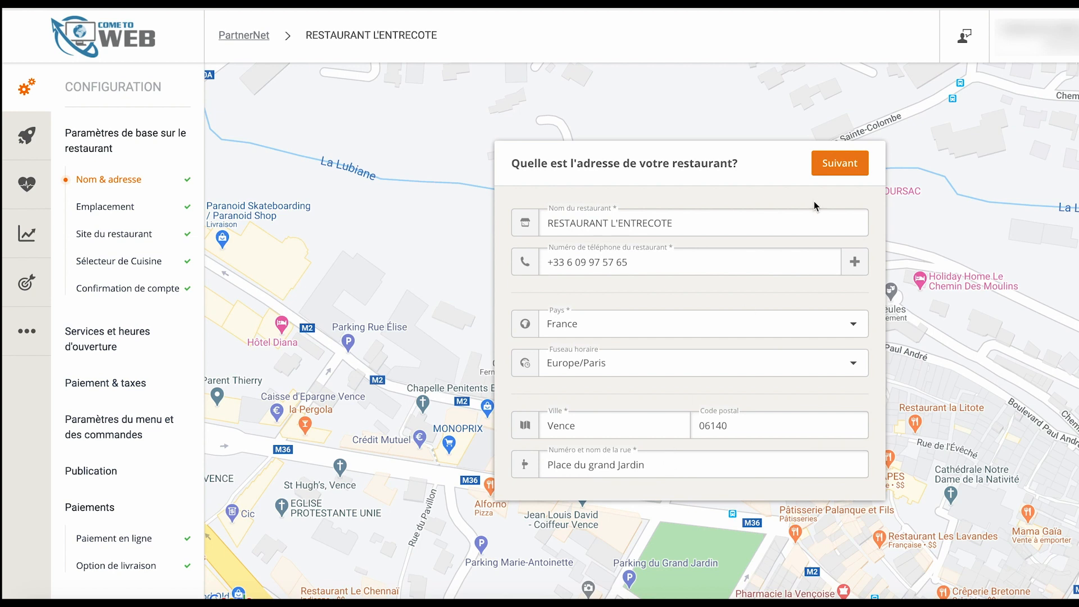
Confirm the restaurant's name and address details, and expand the services and opening hours settings
click(843, 168)
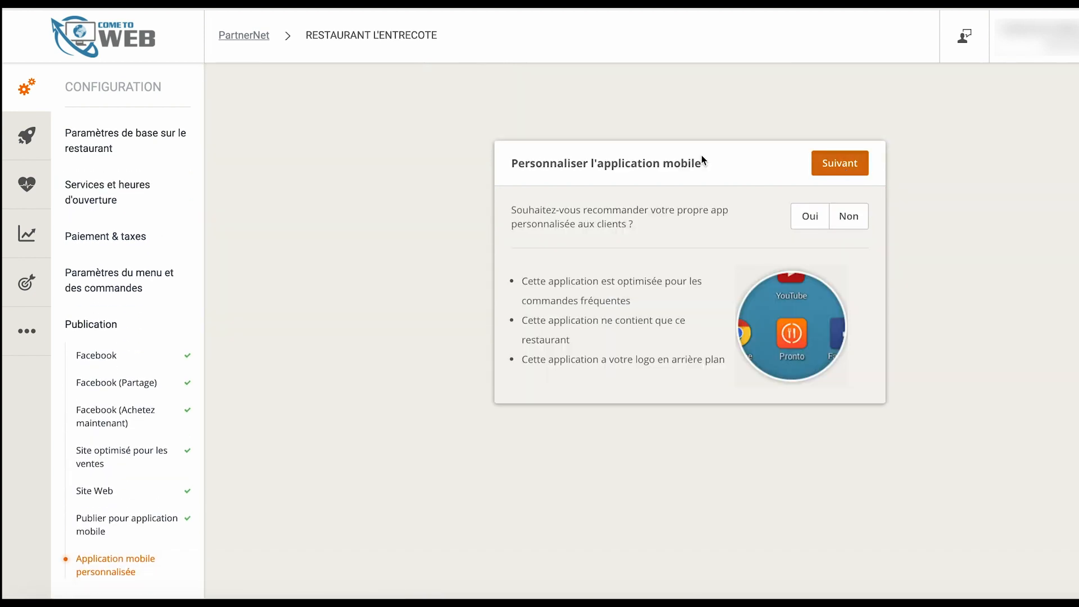
click(109, 193)
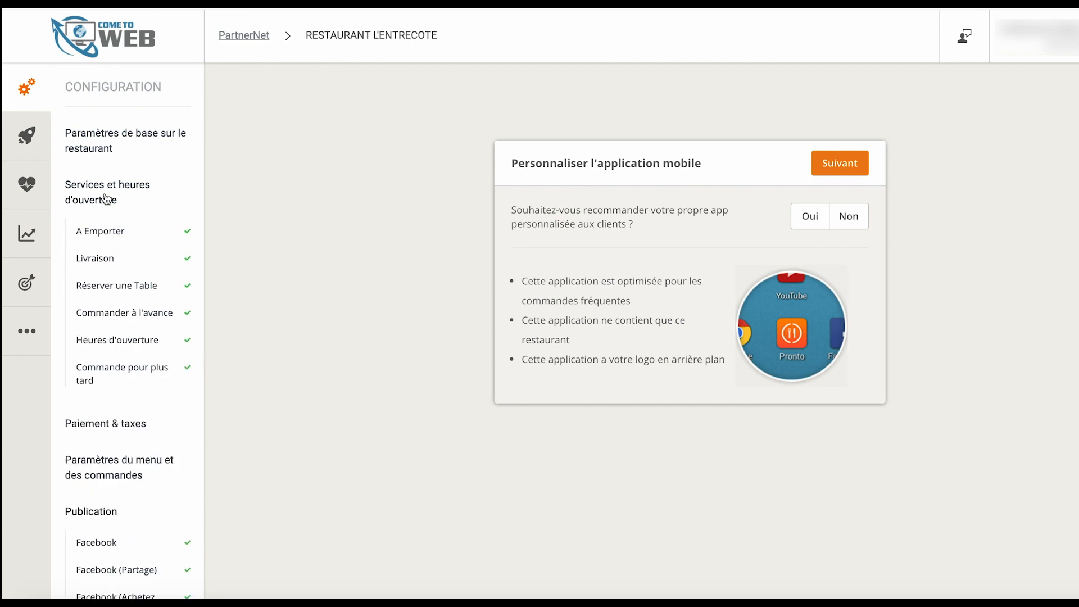
scroll(106, 199, down, 1)
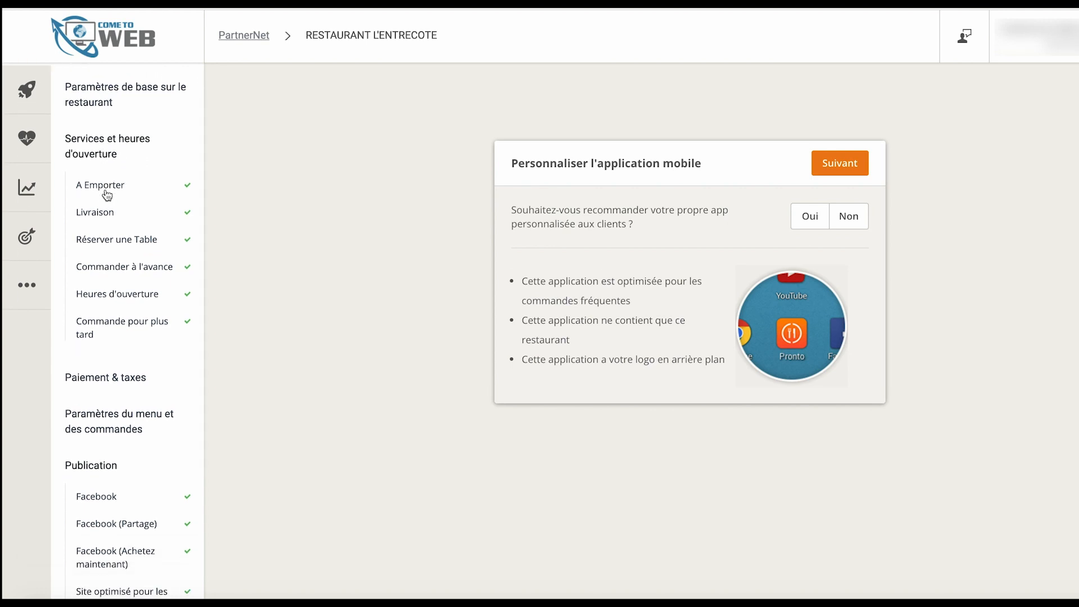
scroll(108, 188, up, 1)
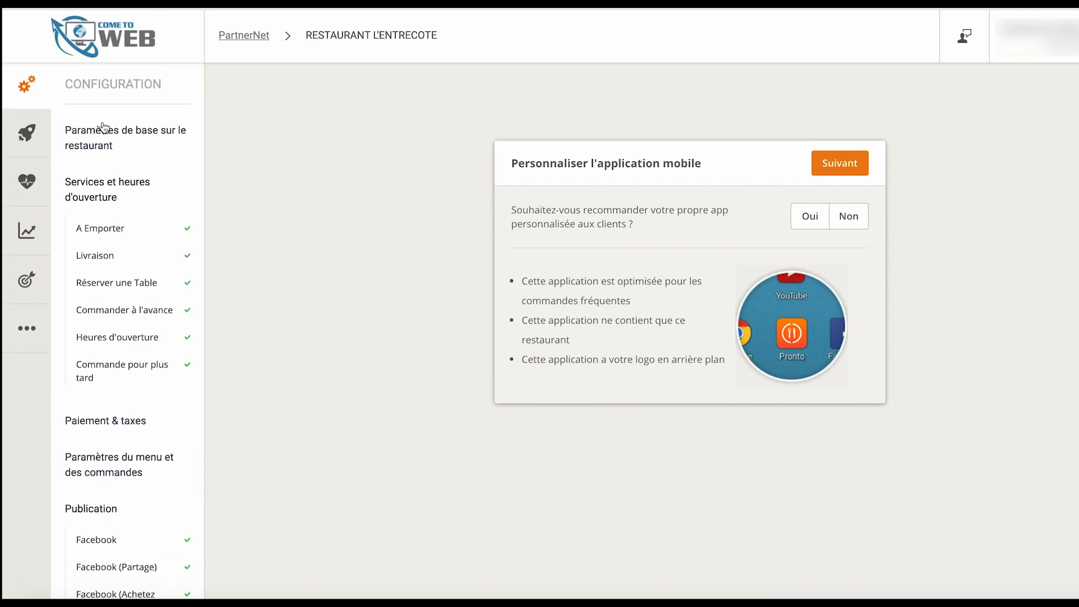
Open the restaurant's location settings and nudge the red map marker slightly within the green square
click(97, 148)
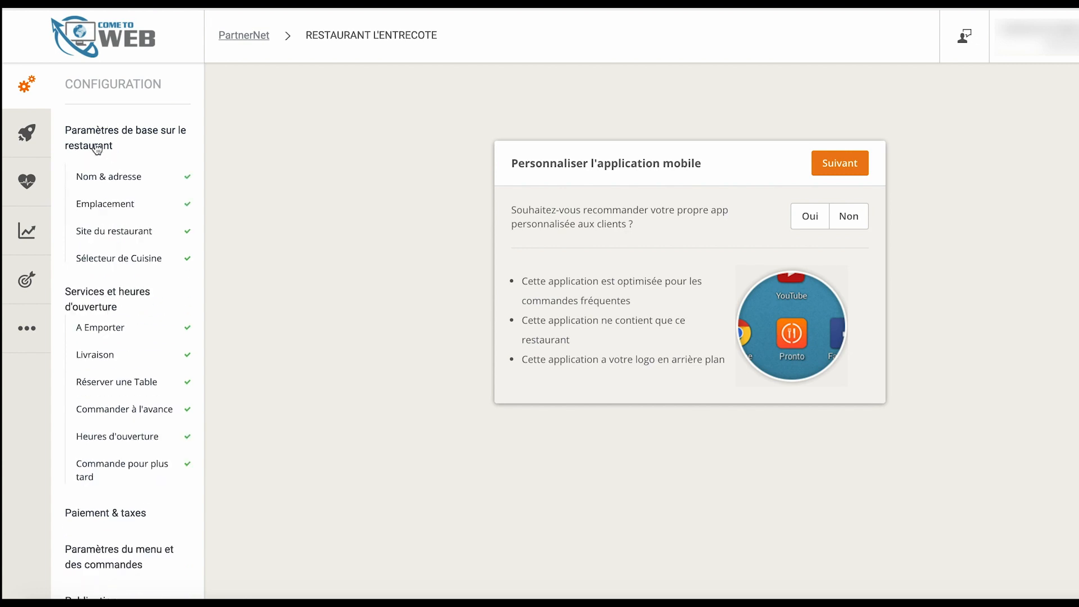
click(102, 205)
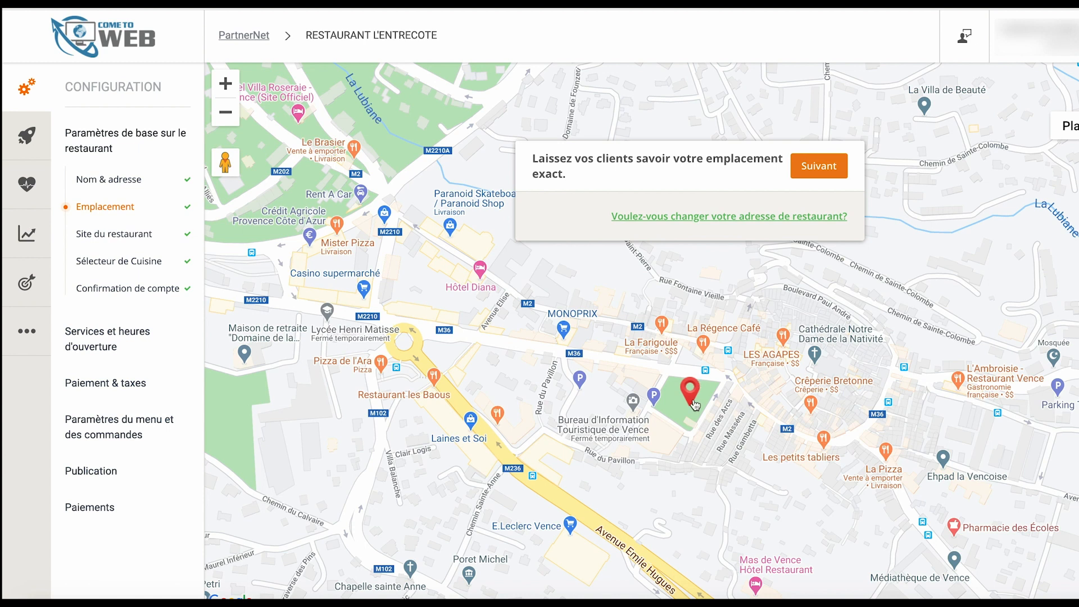
mouse_move(689, 395)
mouse_down()
mouse_move(735, 395)
mouse_move(652, 397)
mouse_move(758, 360)
mouse_move(697, 388)
mouse_move(700, 375)
mouse_move(693, 389)
mouse_up()
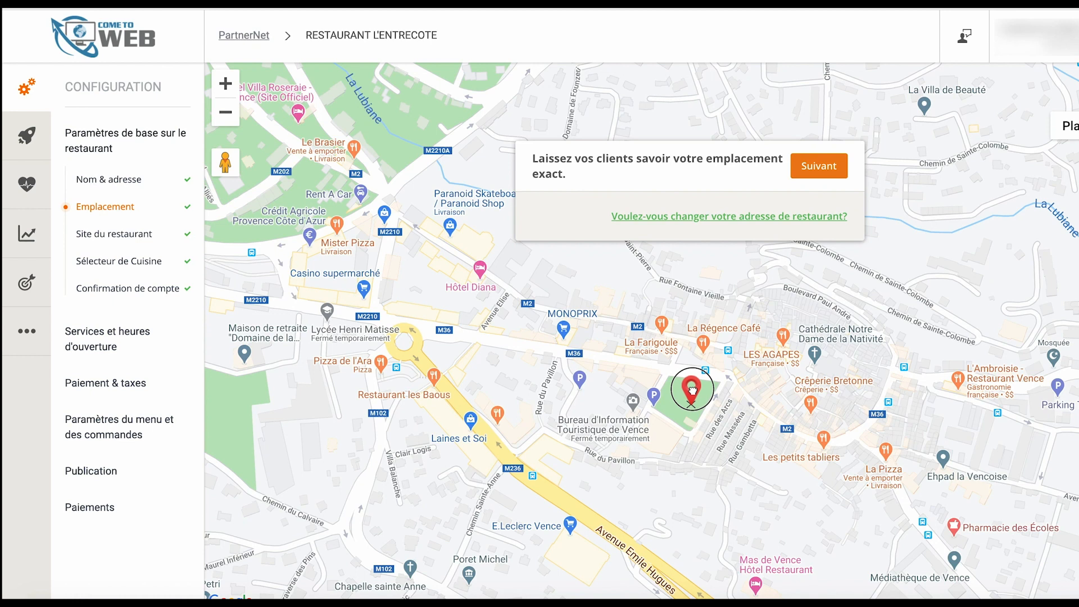
drag(693, 389, 692, 389)
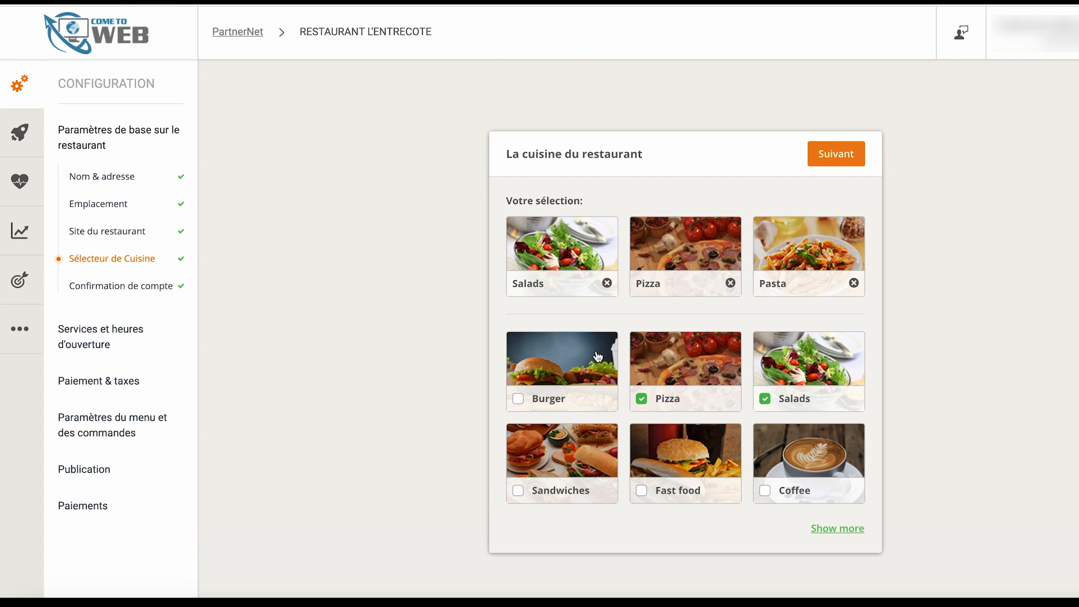
Add Burger to the restaurant's cuisine selection, dismiss the advice on the number of cuisines, and confirm the selection
scroll(598, 357, down, 1)
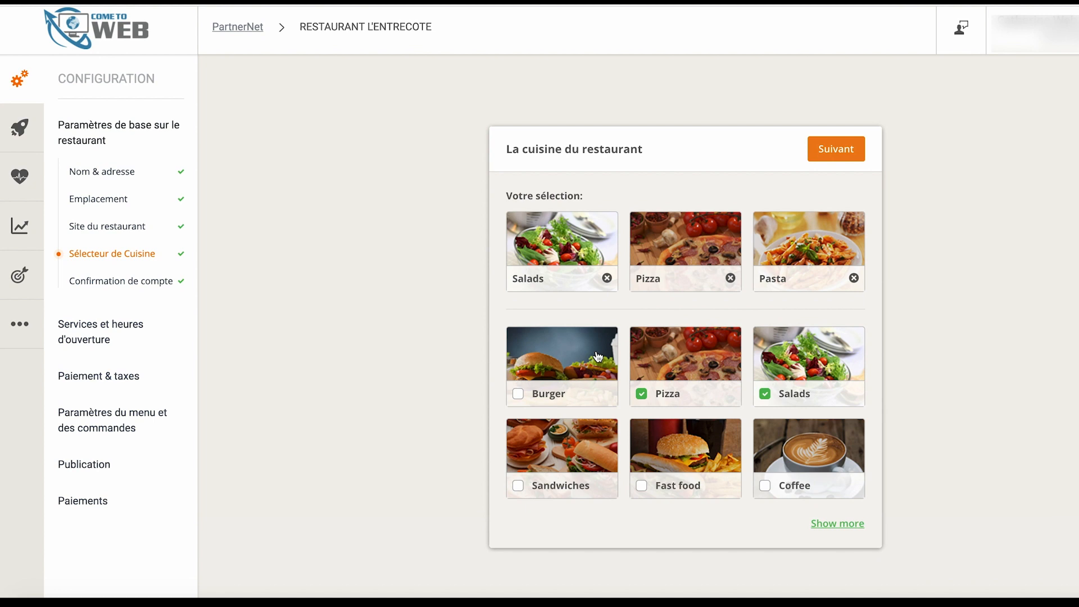
scroll(598, 358, up, 1)
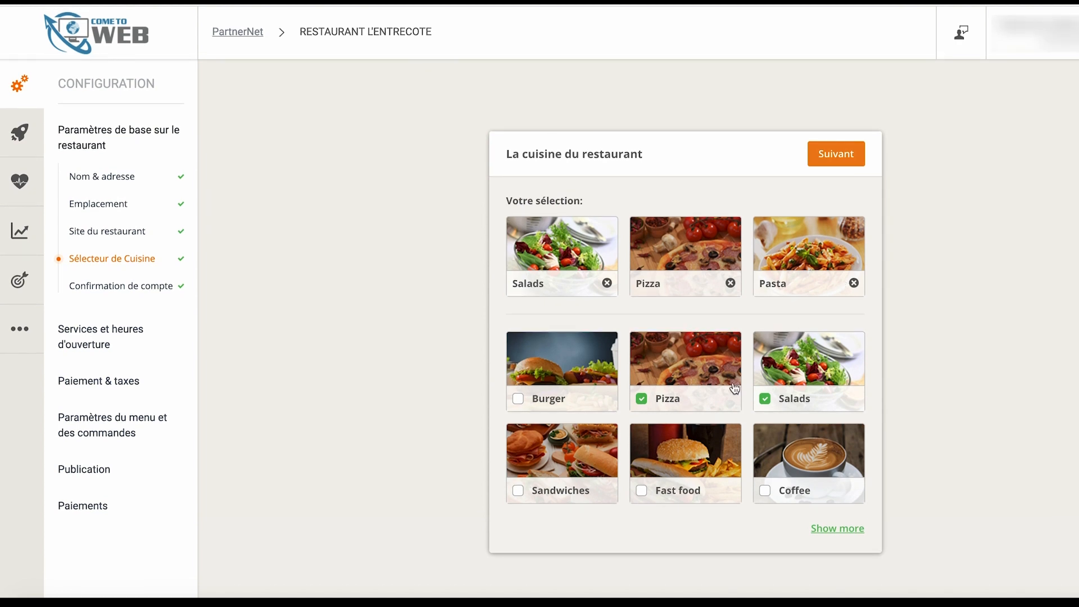
click(518, 399)
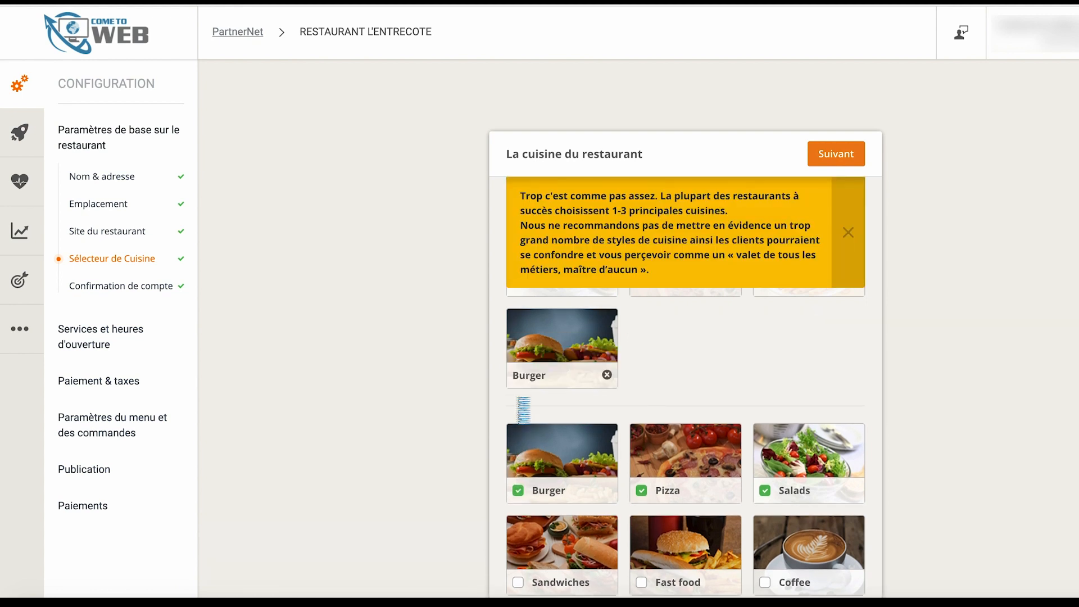
click(852, 235)
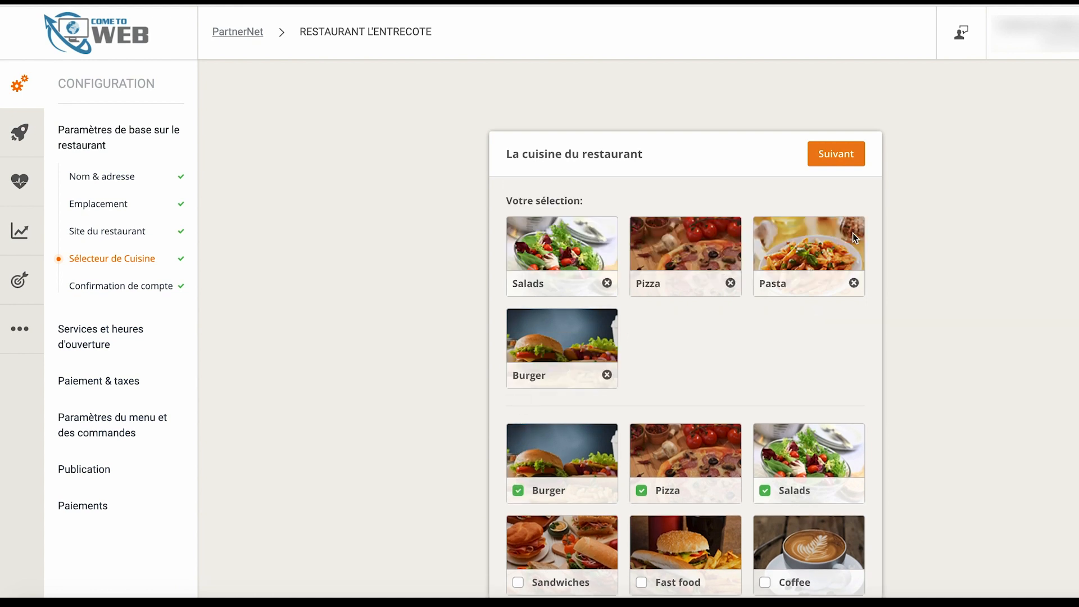
scroll(798, 521, down, 2)
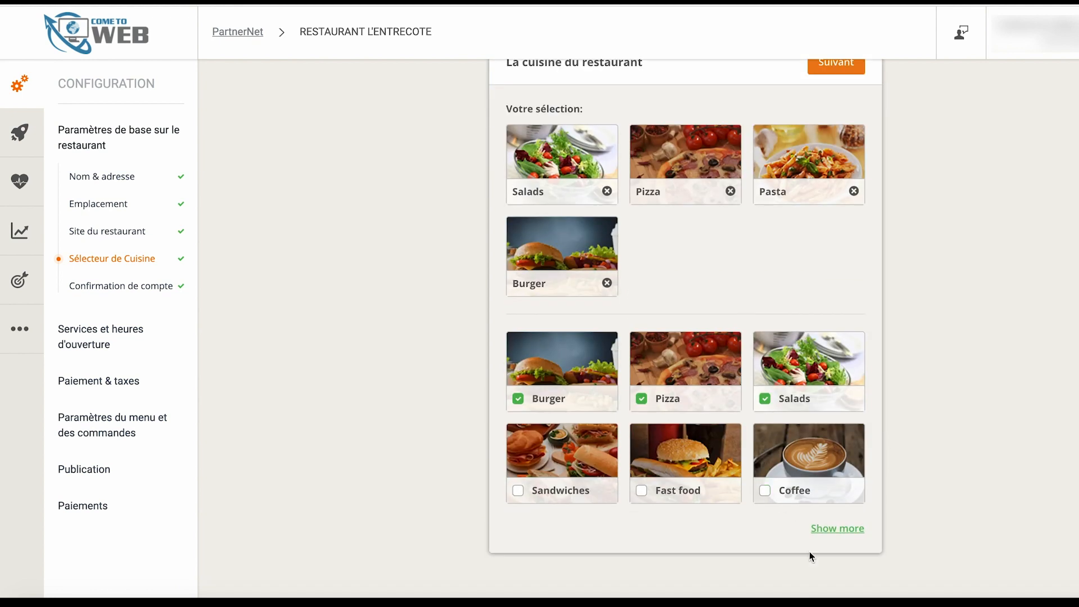
scroll(810, 552, up, 3)
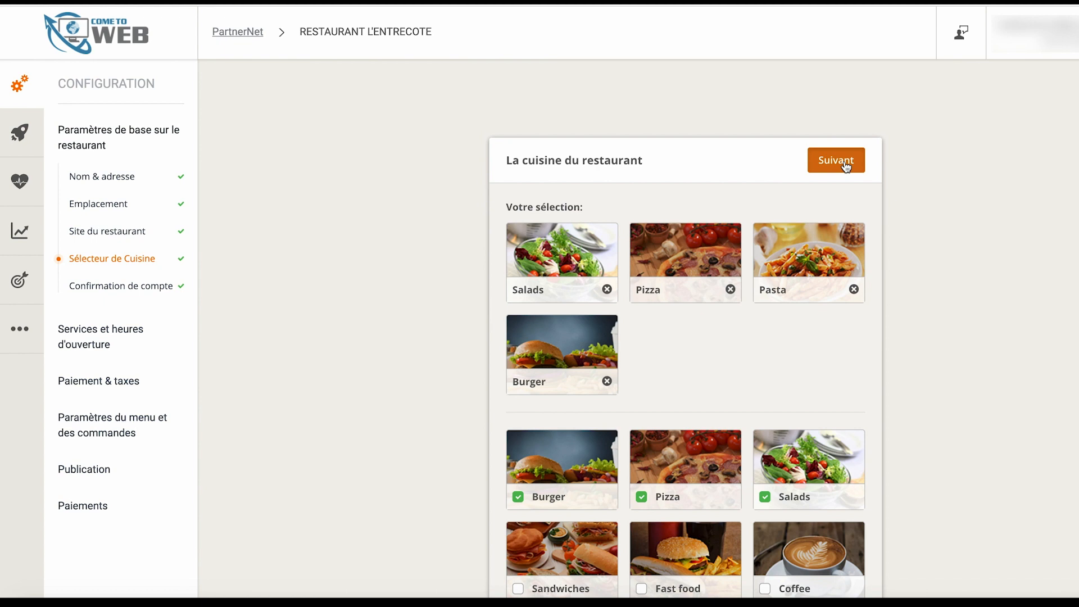
click(846, 167)
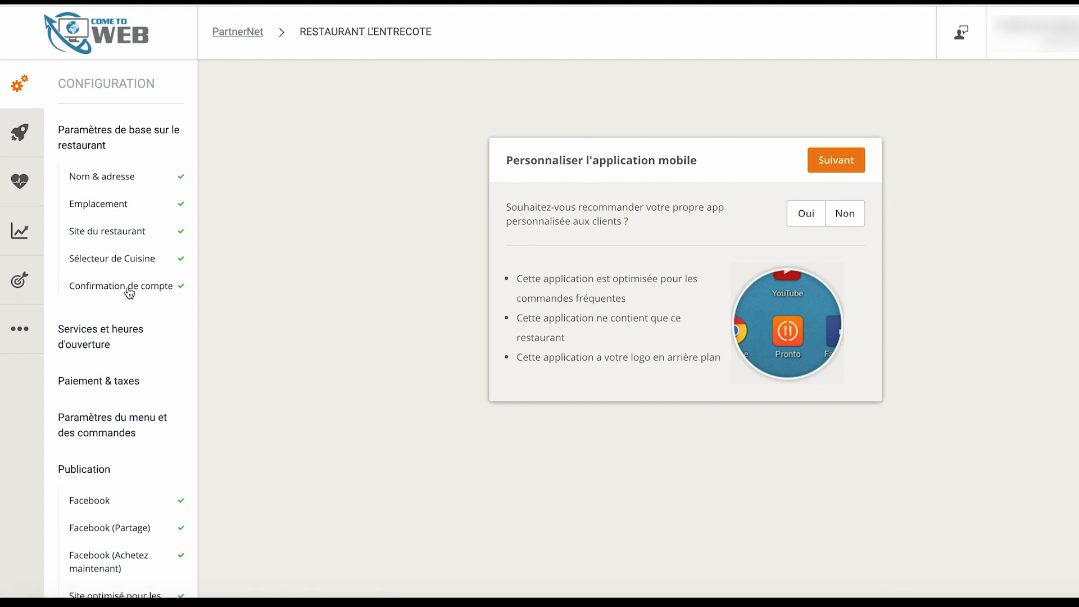
Review the account confirmation page and the takeaway (A Emporter) setting
click(129, 288)
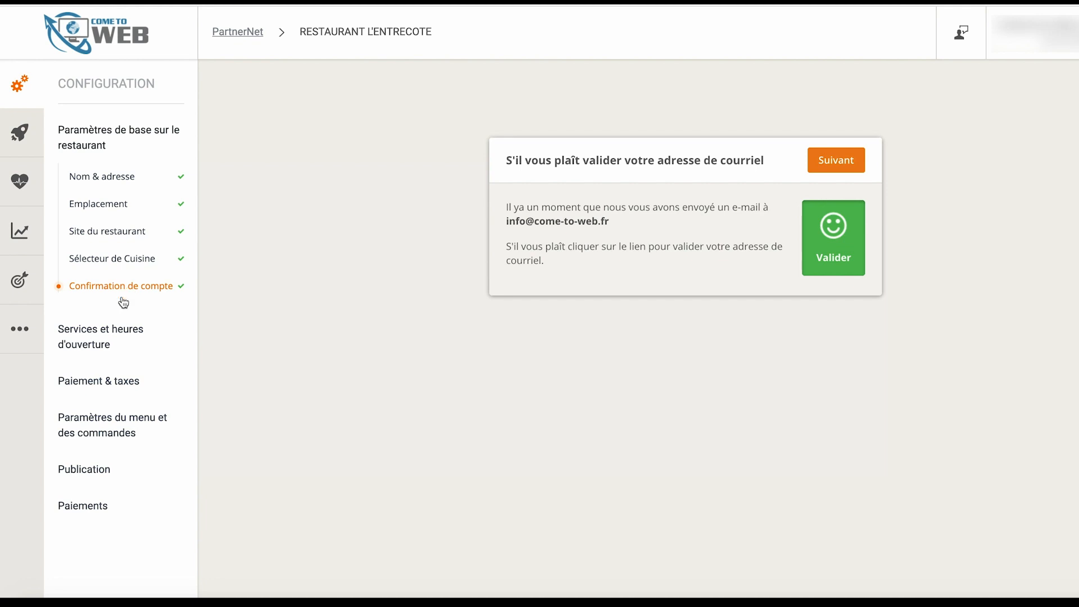
click(105, 335)
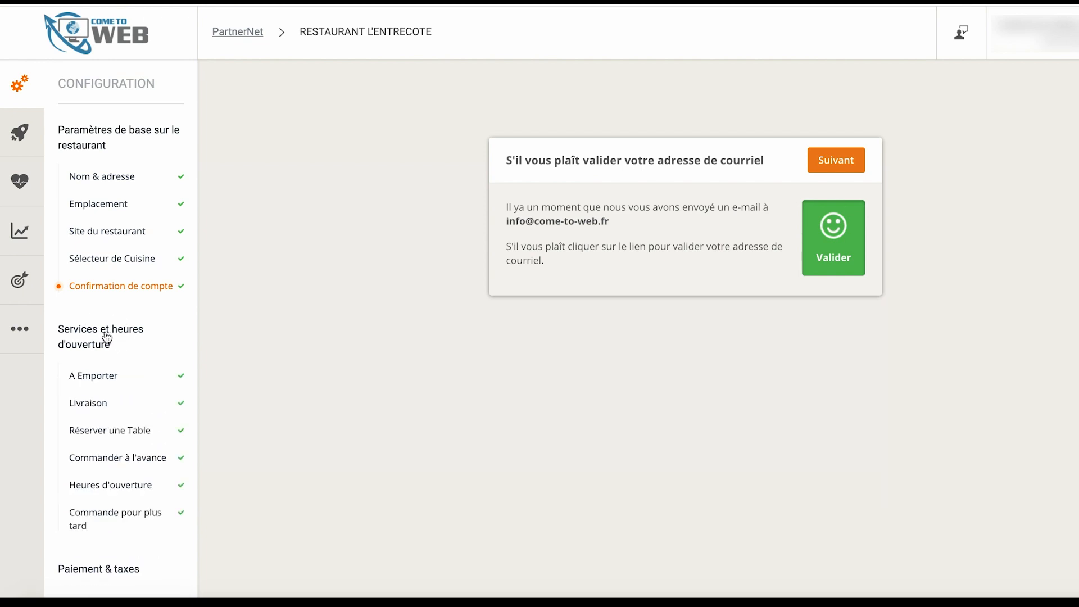
click(105, 384)
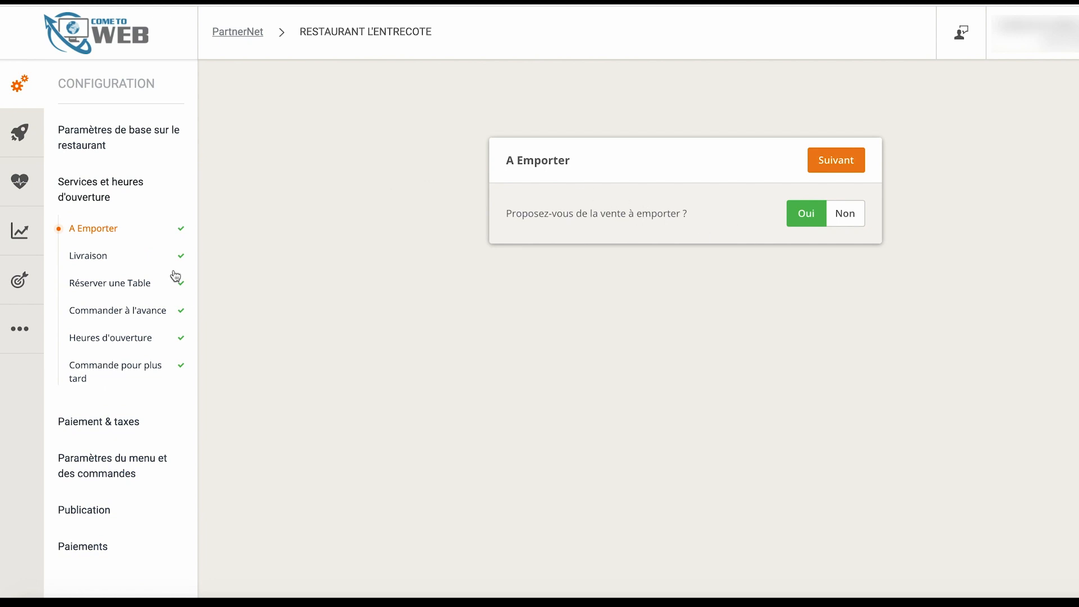
Examine the delivery settings of Zone 1, Zone 2 and Zone 3, including their shapes, minimum amounts and delivery fees
click(107, 258)
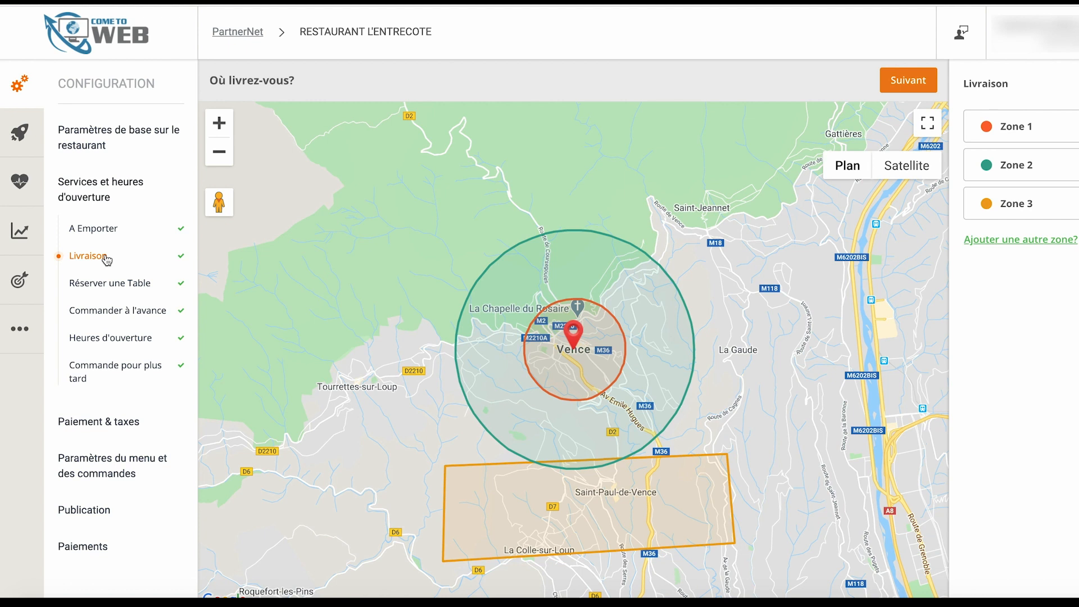
click(1032, 131)
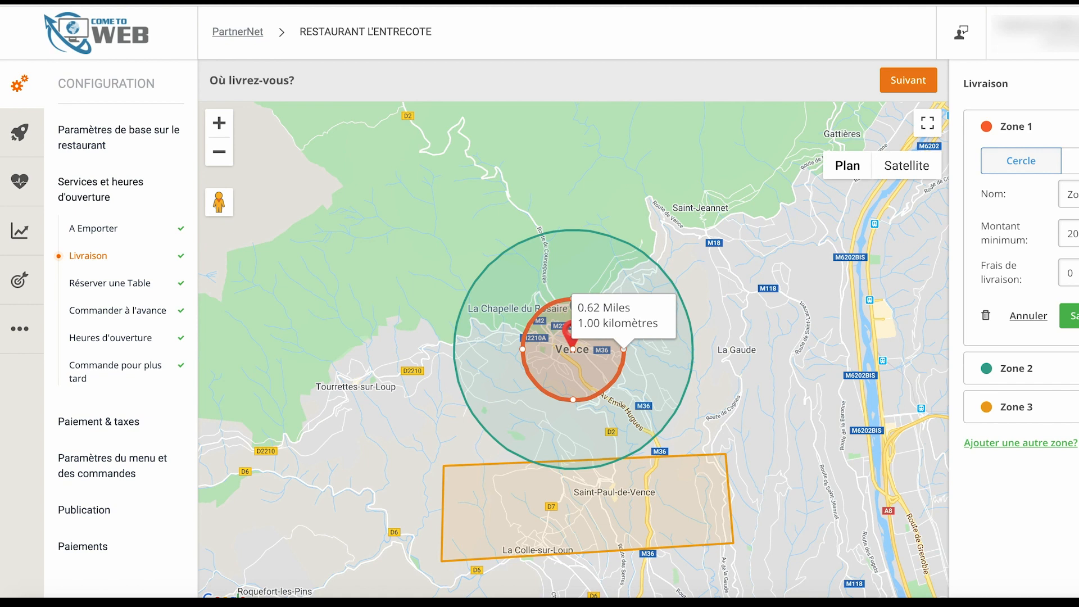
click(1030, 164)
click(1026, 128)
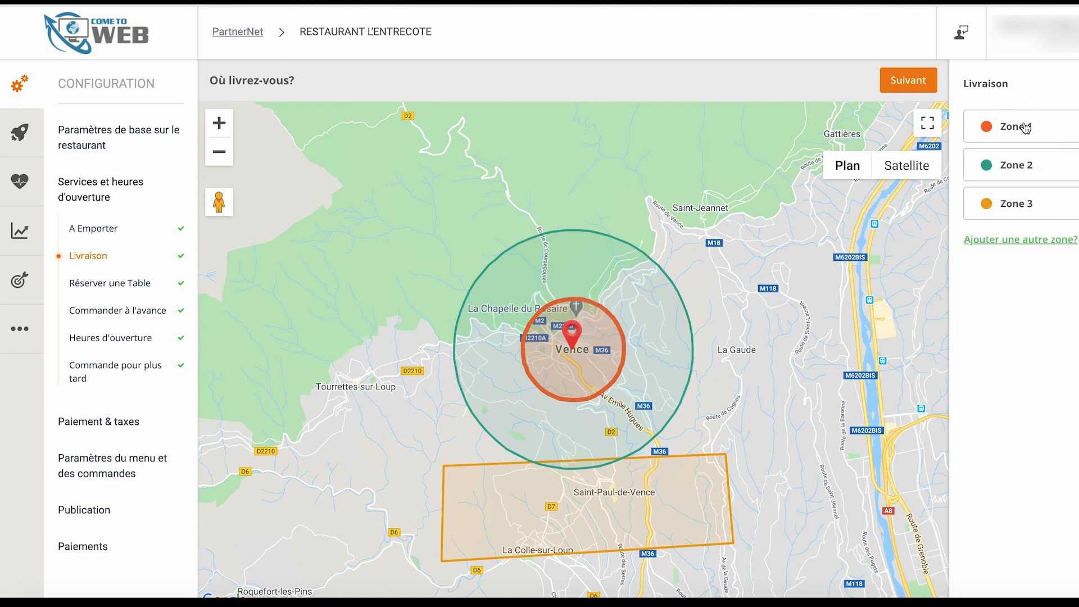
click(1010, 175)
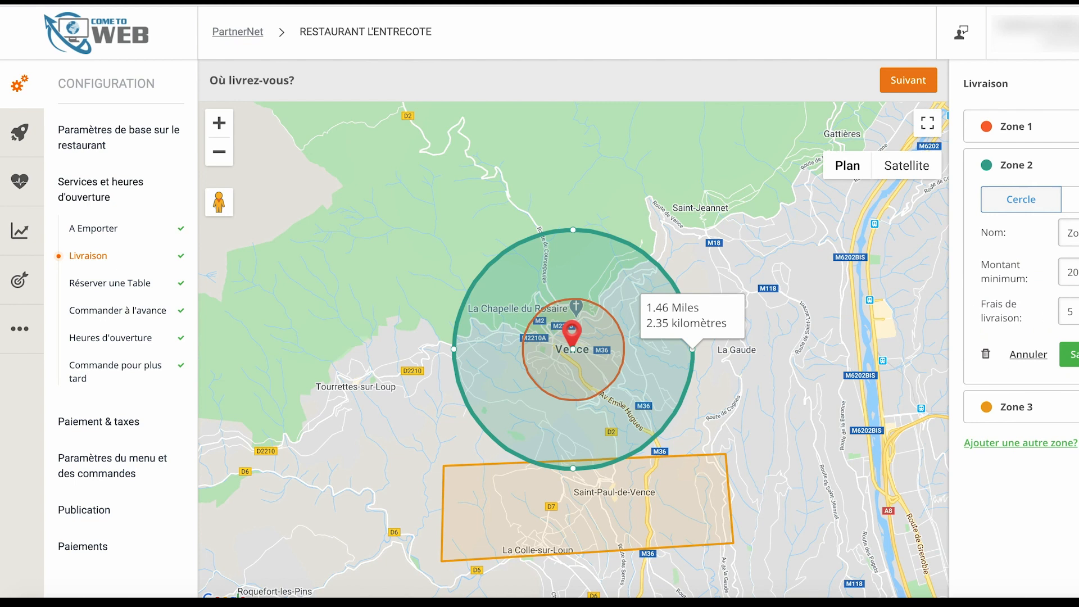
click(1021, 408)
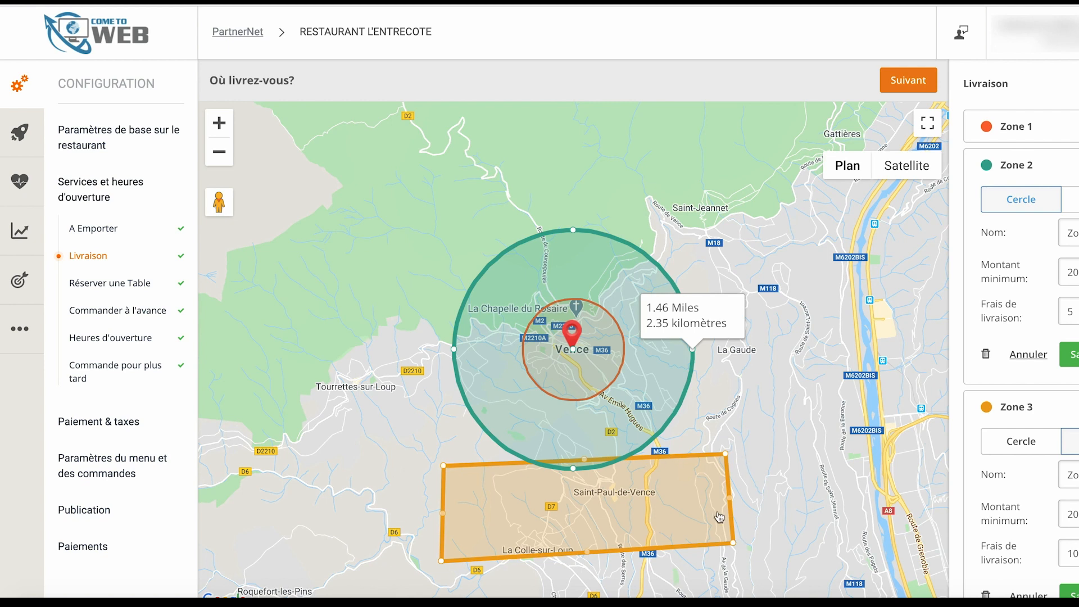
drag(794, 530, 794, 481)
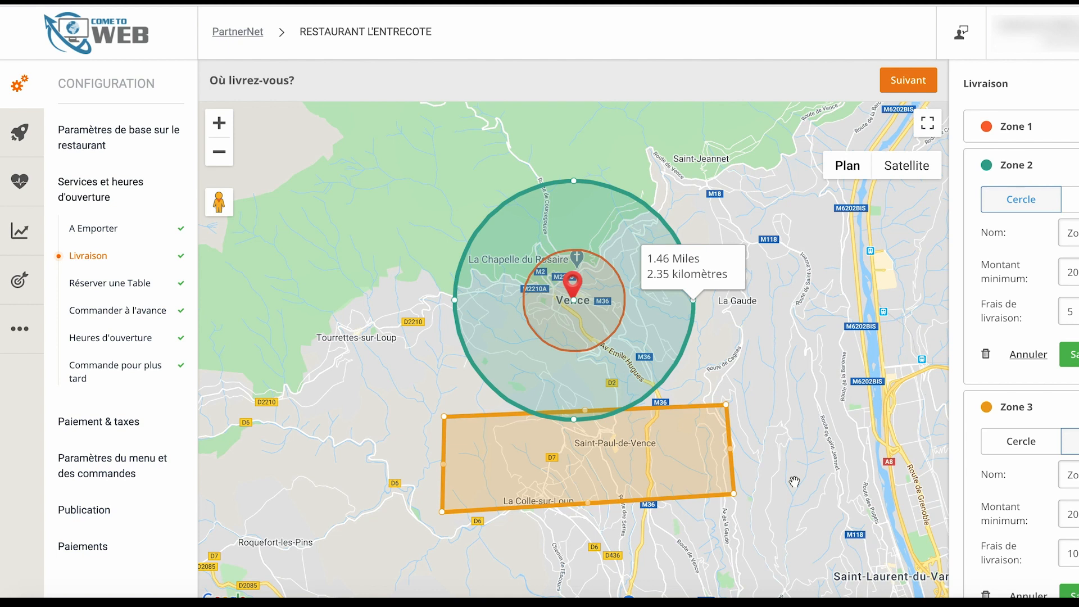
click(1026, 169)
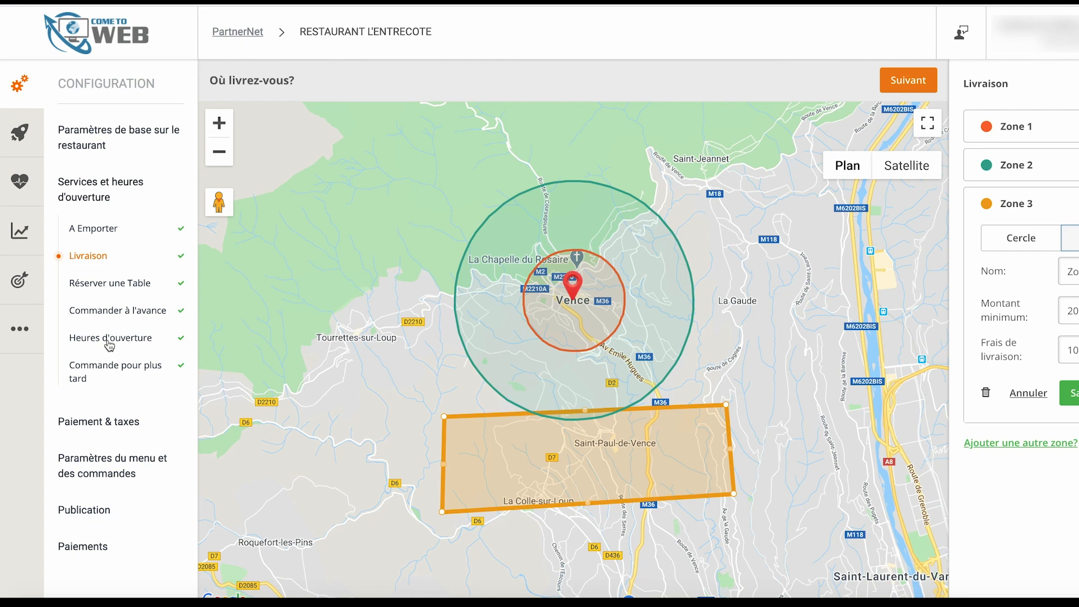
Review the table reservation parameters, confirm them with reservations offered (Oui), and open the advance-order settings
click(112, 286)
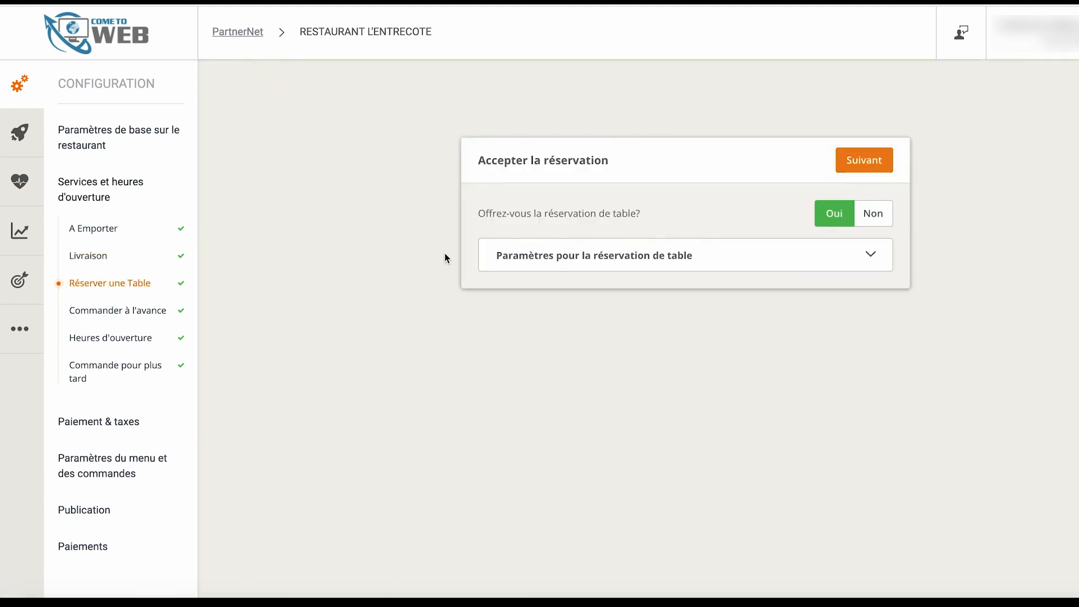
click(577, 267)
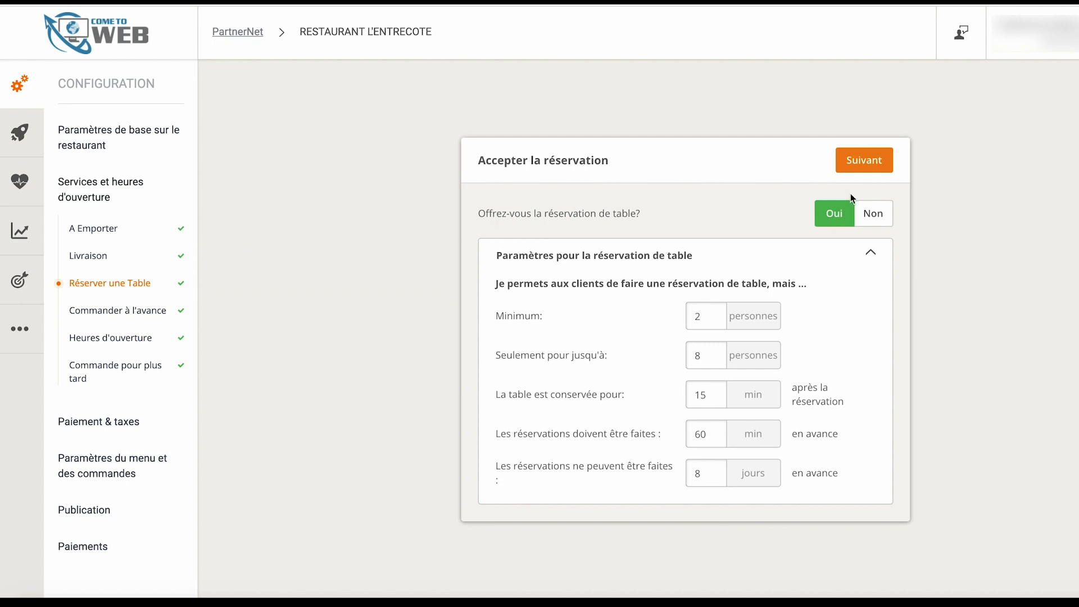
click(830, 224)
click(830, 224)
click(857, 168)
click(113, 309)
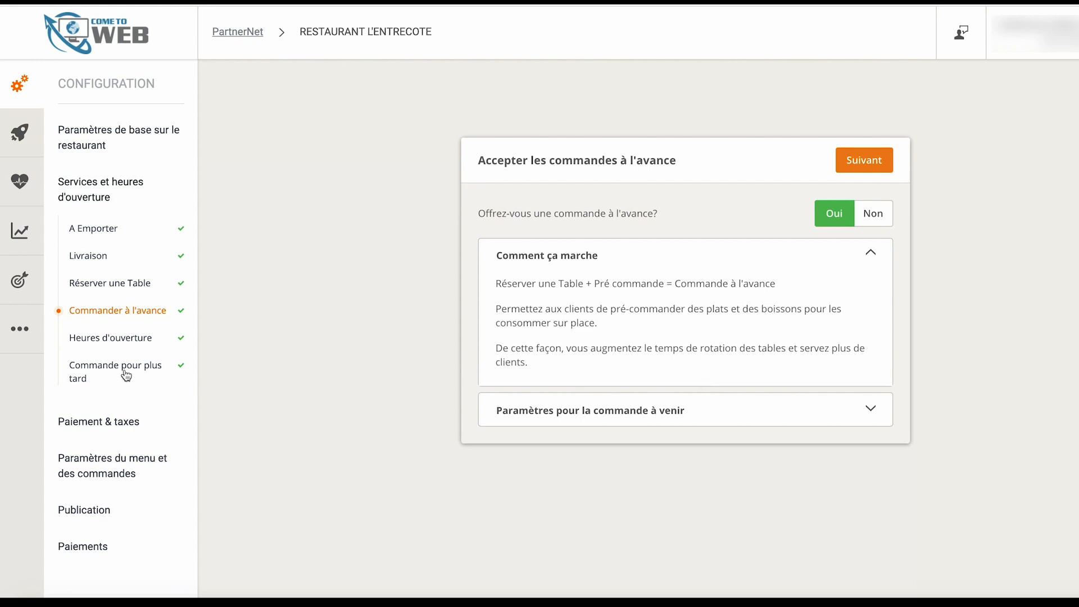
Examine the taxation settings, including the sales VAT options and the Nourriture tax category
click(111, 428)
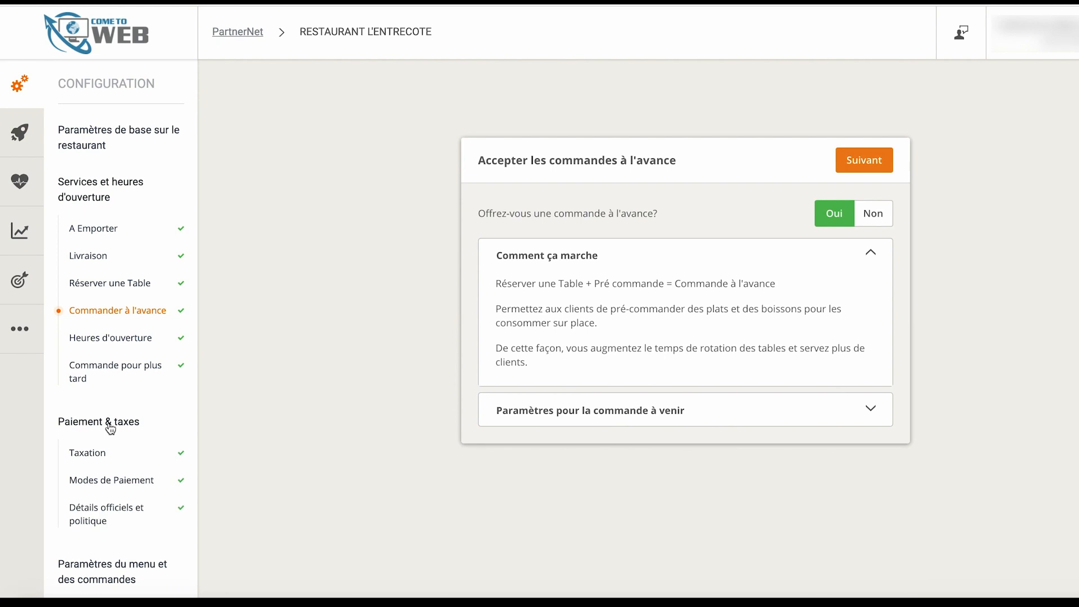
click(99, 453)
click(679, 239)
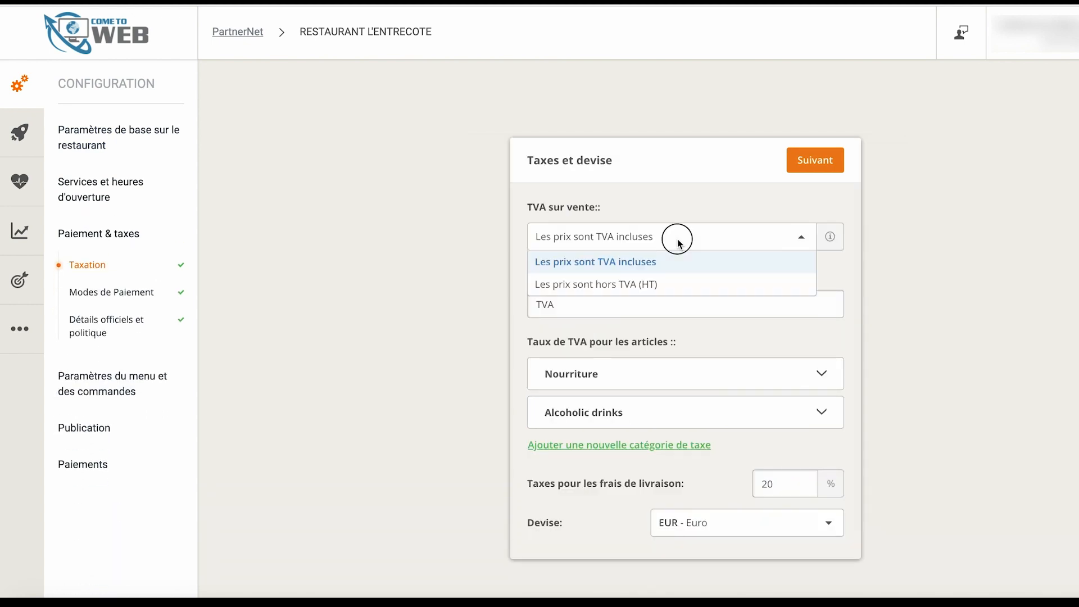
click(679, 240)
click(627, 382)
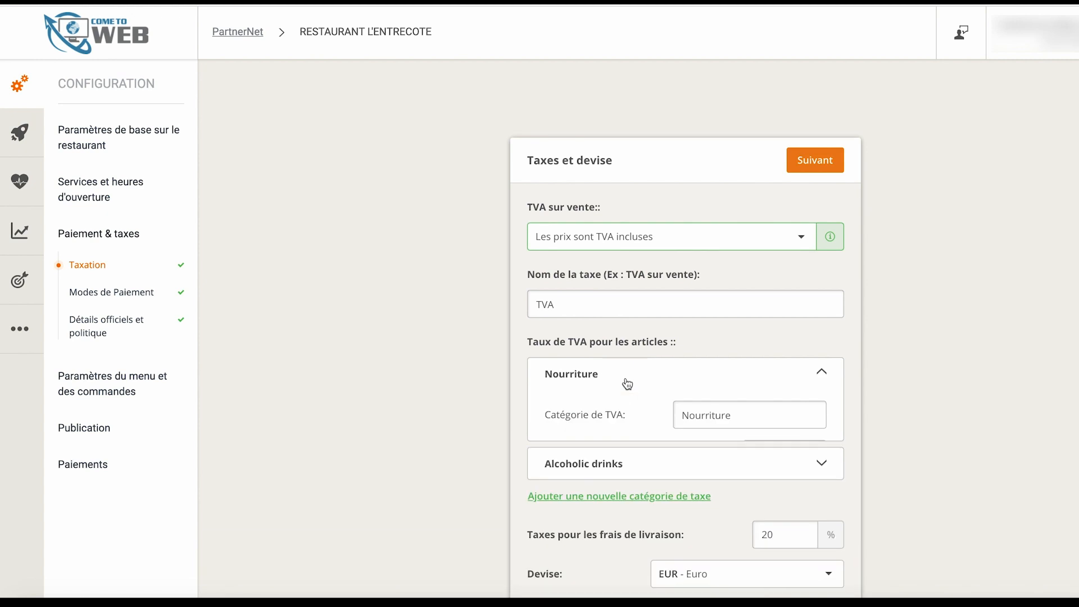
click(627, 384)
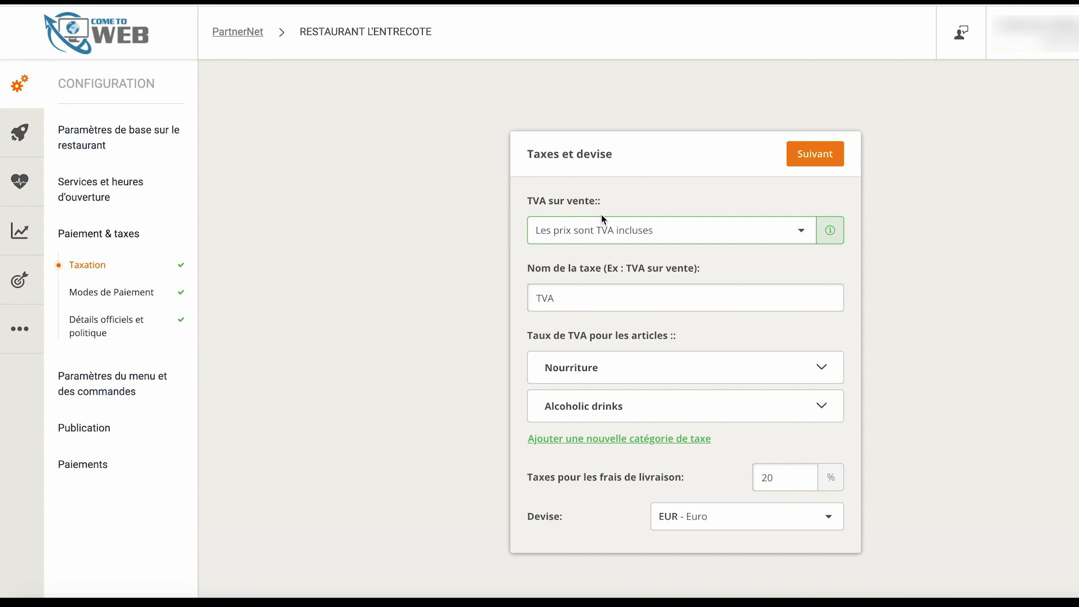
Review the cash and card payment methods, and open the restaurant's official details and policy
click(137, 298)
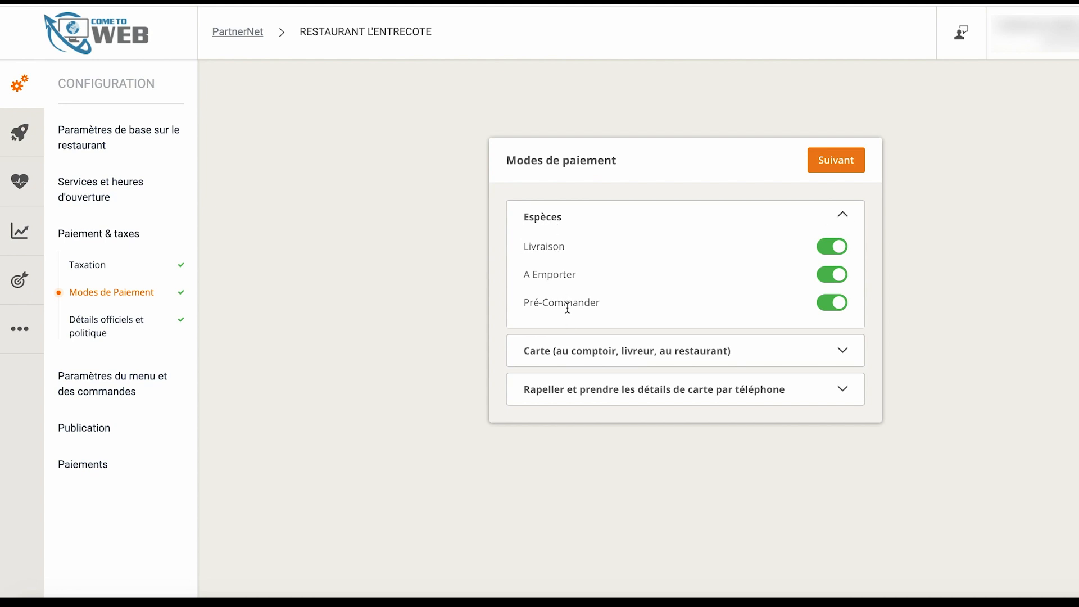
click(566, 355)
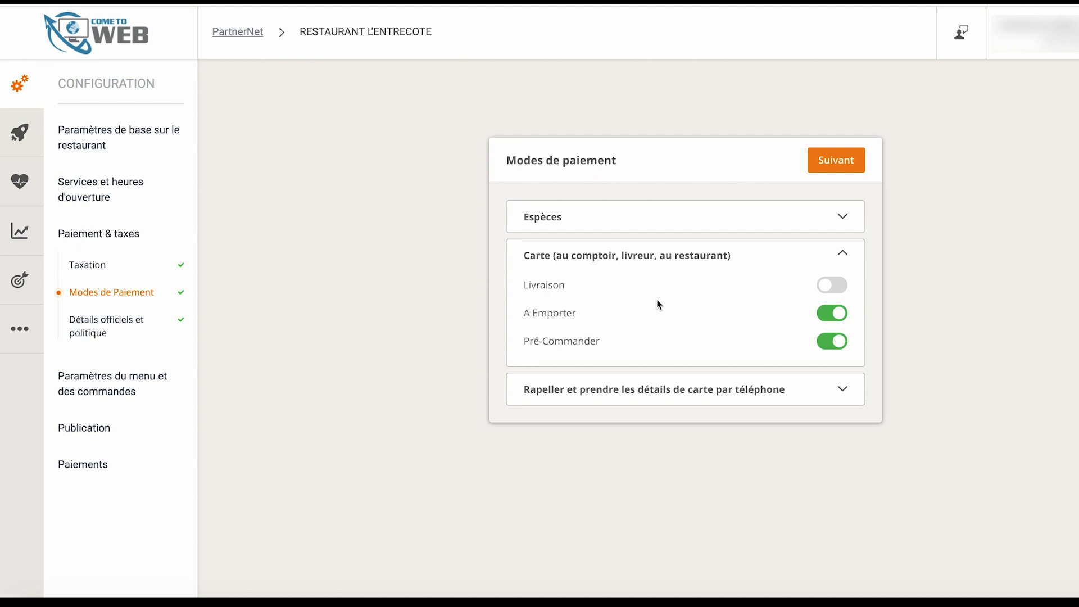
click(94, 335)
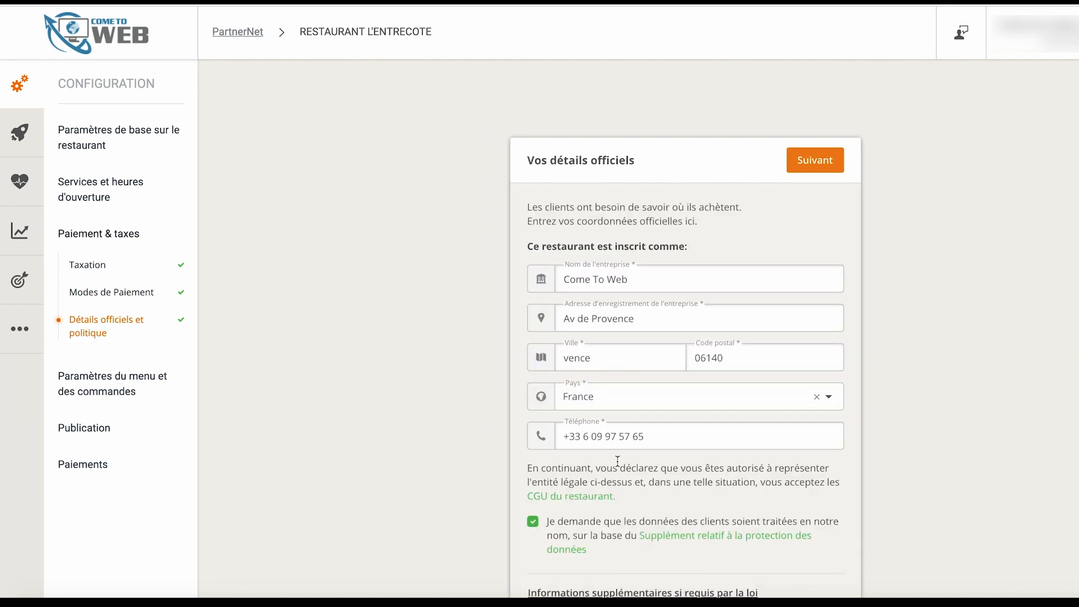
Review the company's official details and customer-data processing consent, and open the order reception settings
scroll(617, 461, down, 2)
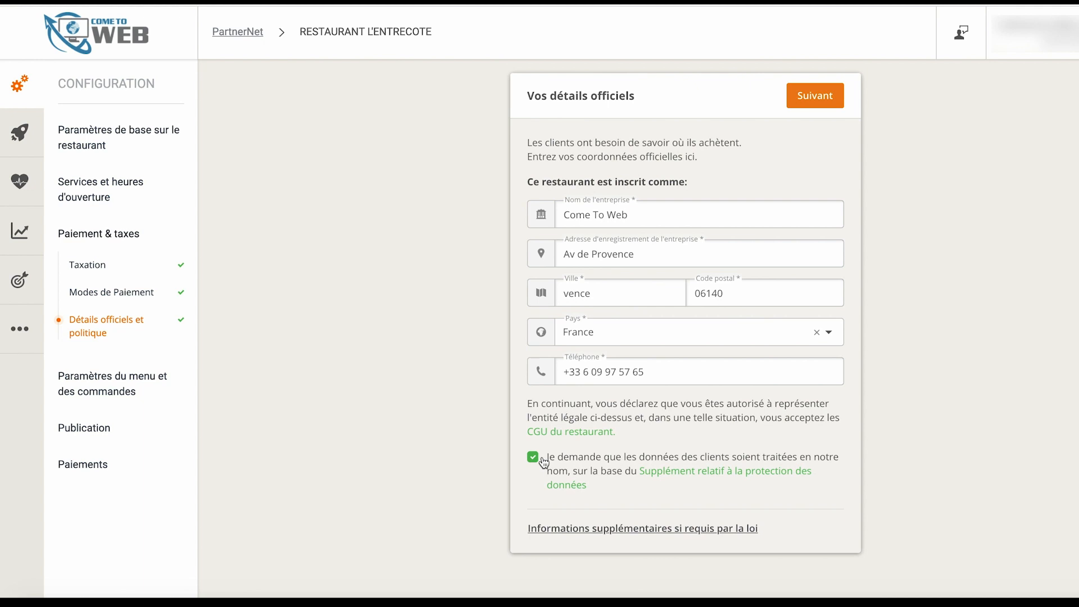
click(128, 397)
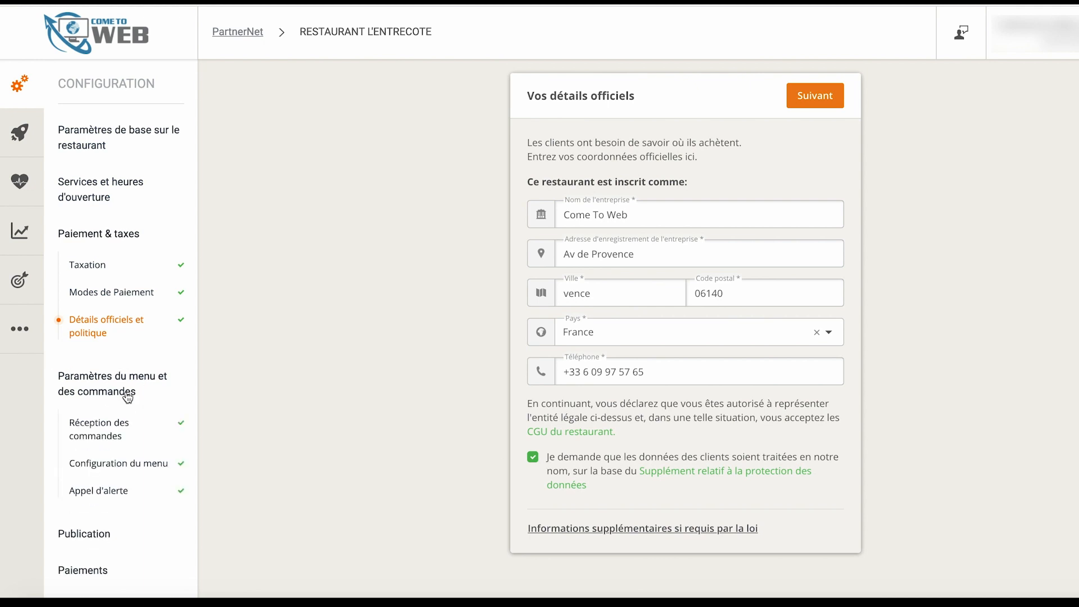
click(112, 433)
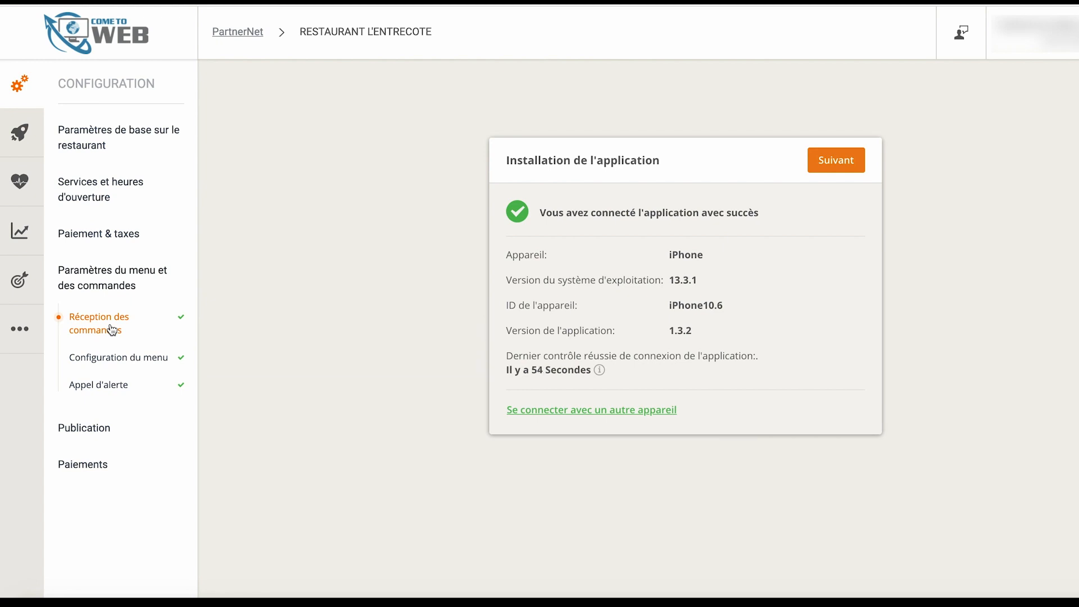
Open the menu configuration, expand the Pizza category, examine its options and editable name, and save it without changes
click(129, 361)
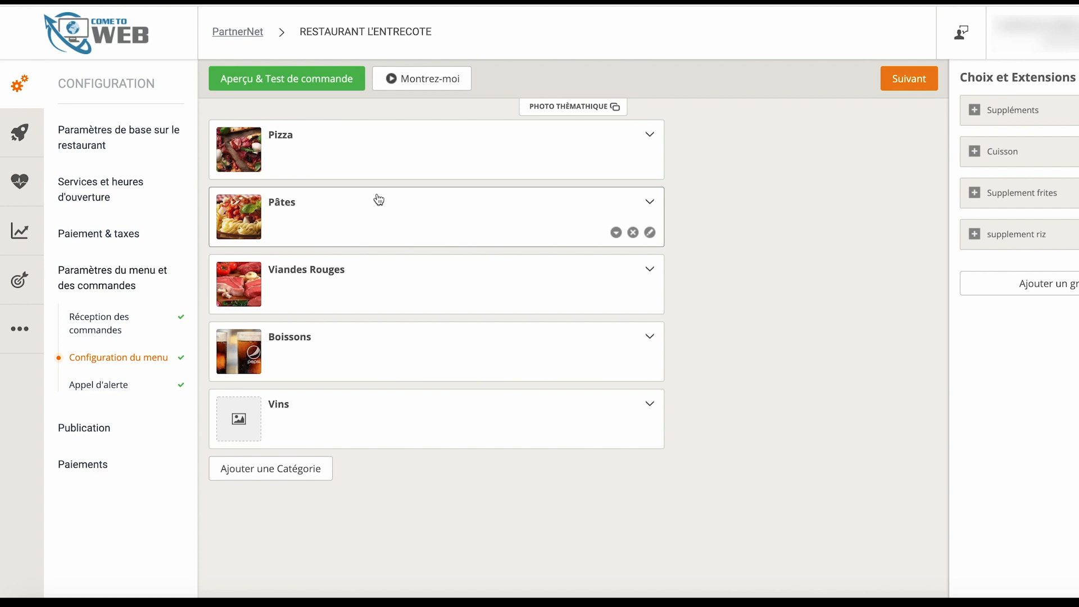
click(336, 148)
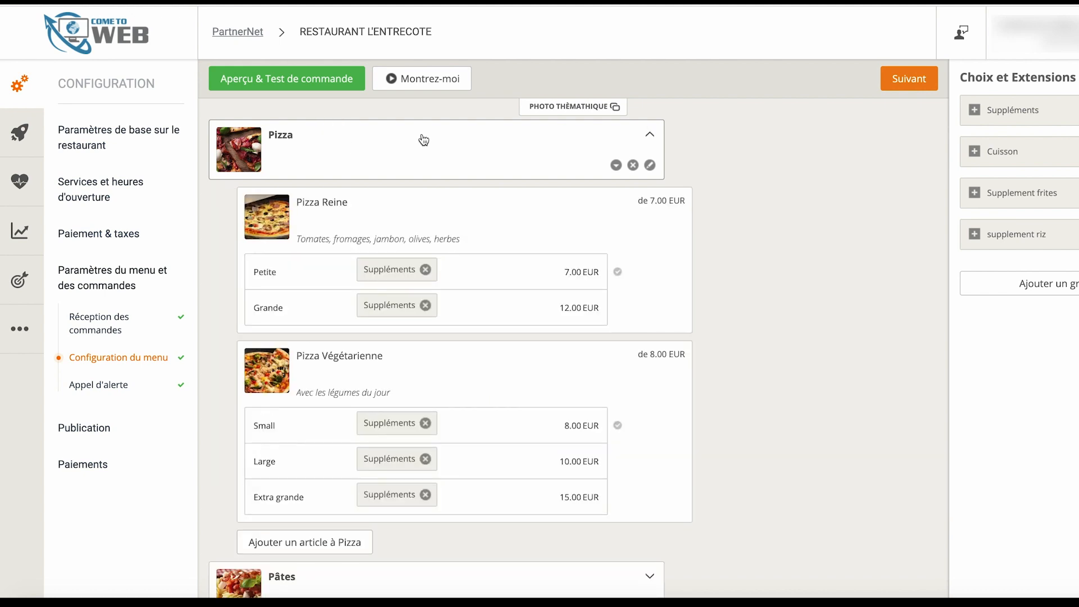
click(616, 166)
click(616, 166)
click(651, 167)
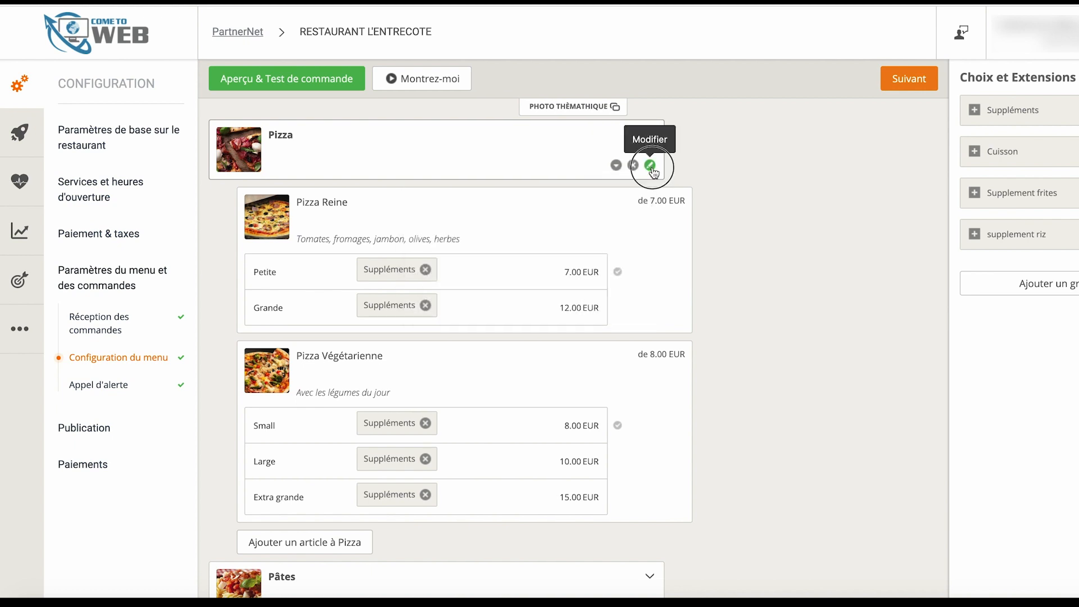
drag(292, 139, 215, 146)
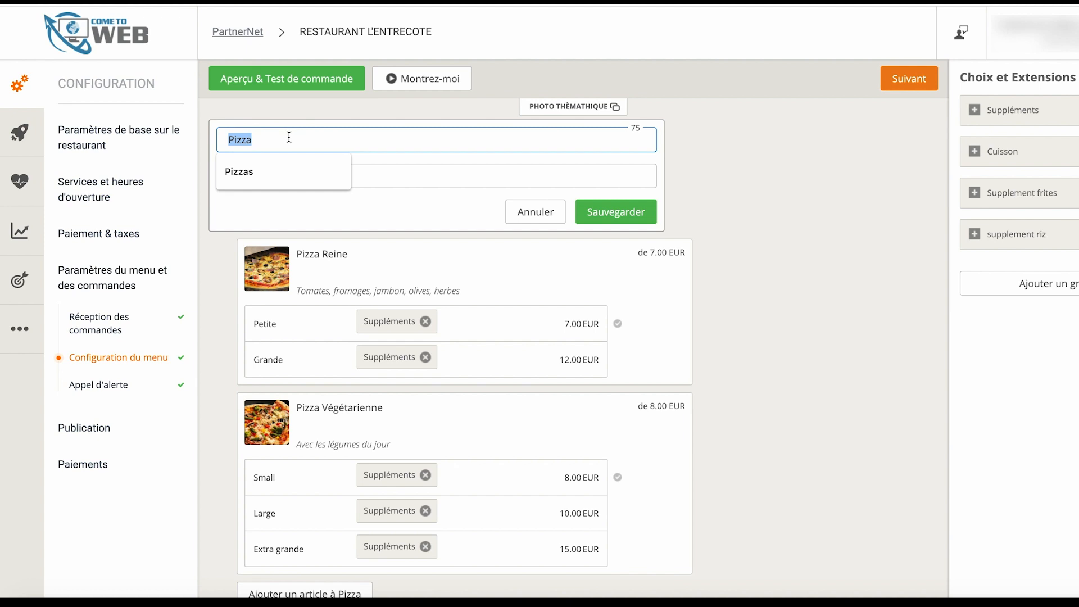
click(619, 212)
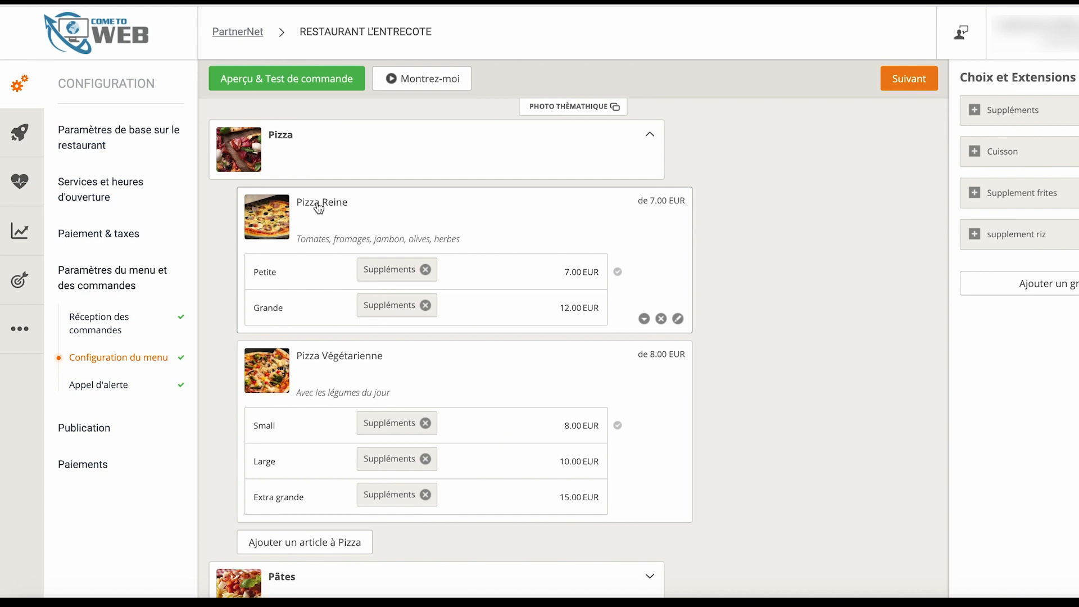
Examine Pizza Reine's duplication, visibility and dietary marking options, its deletion option, and its editable description, sizes and prices
click(644, 319)
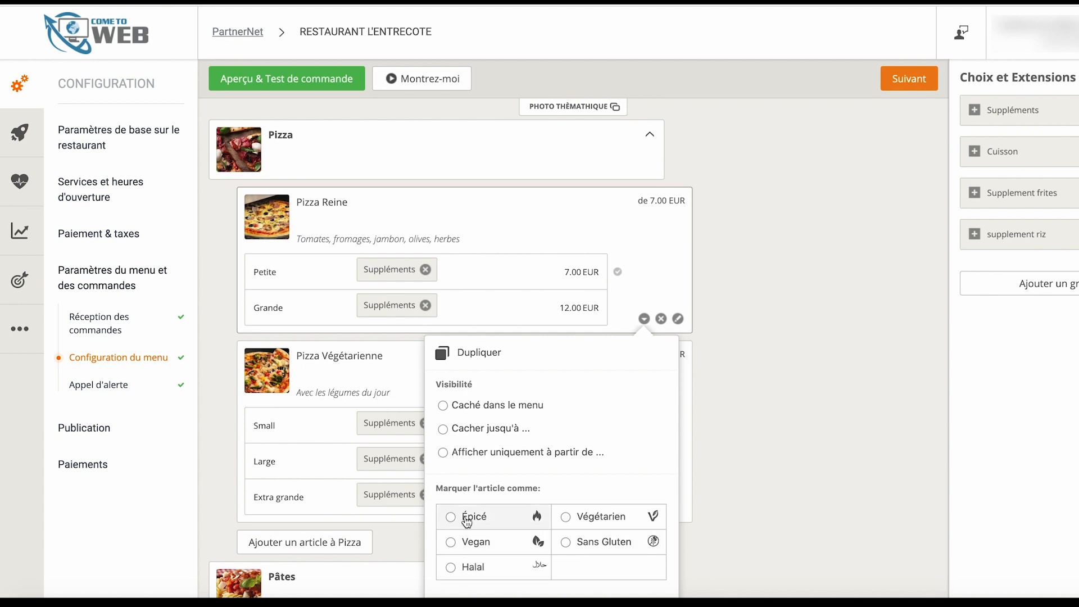
click(662, 320)
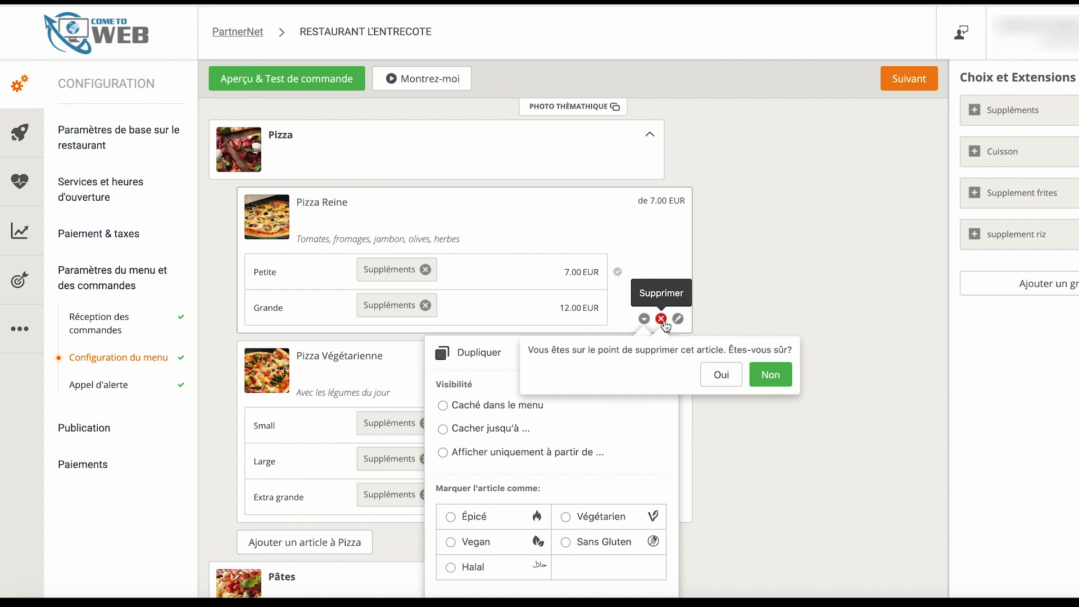
click(678, 320)
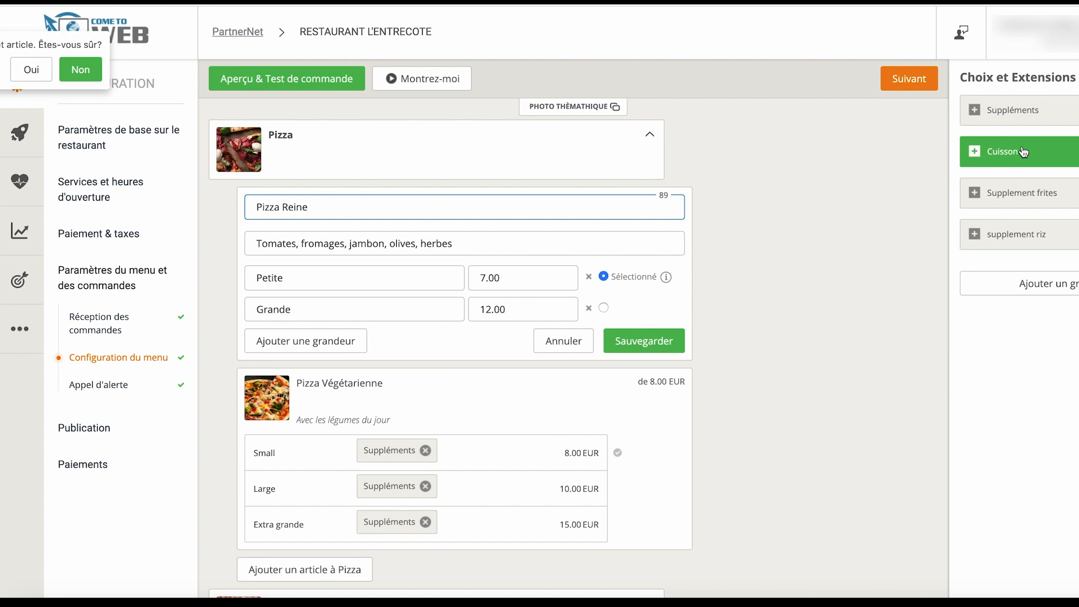
Examine the choices in the Suppléments and Cuisson groups, and save Pizza Reine without changes
click(977, 111)
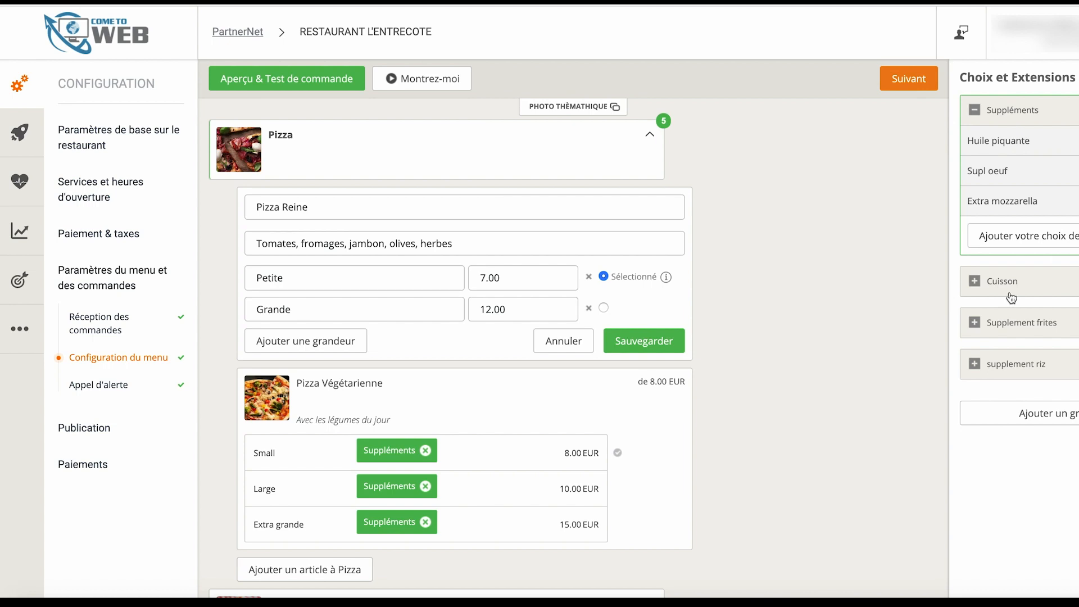
click(982, 293)
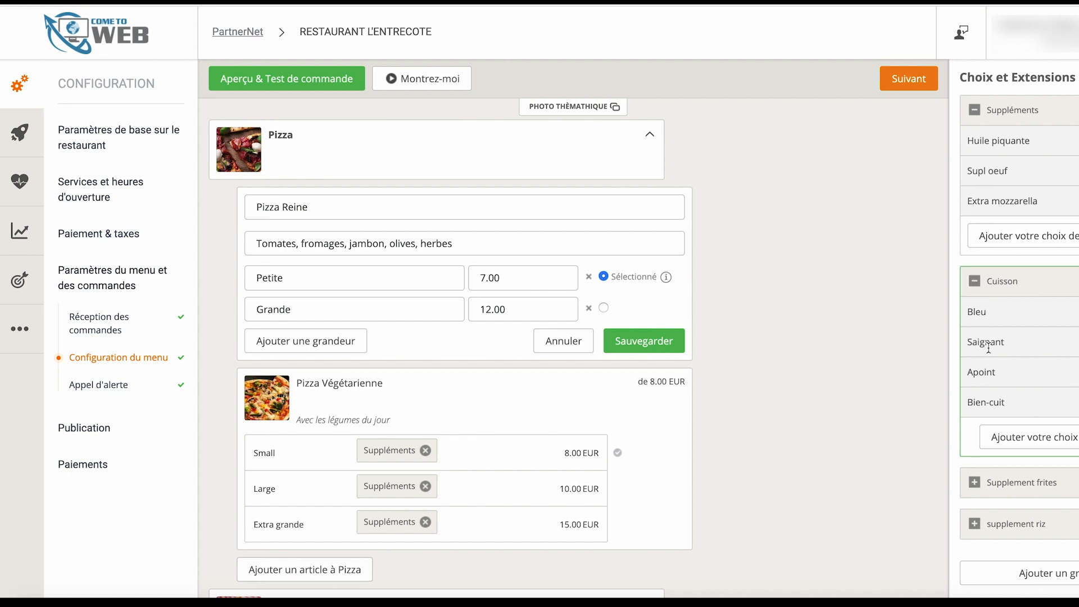
click(1006, 286)
click(1006, 110)
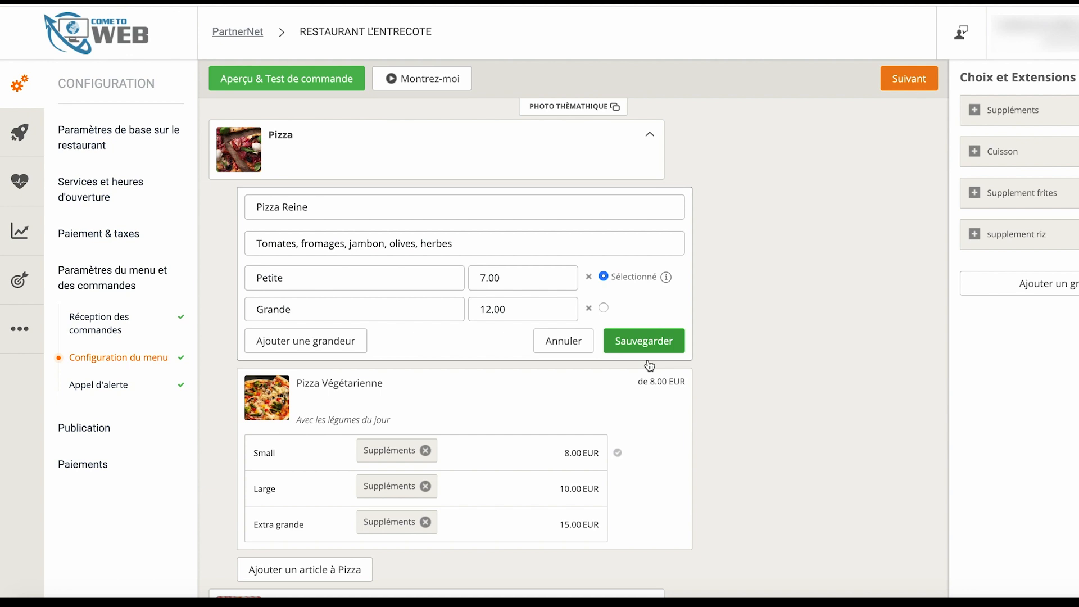
click(606, 341)
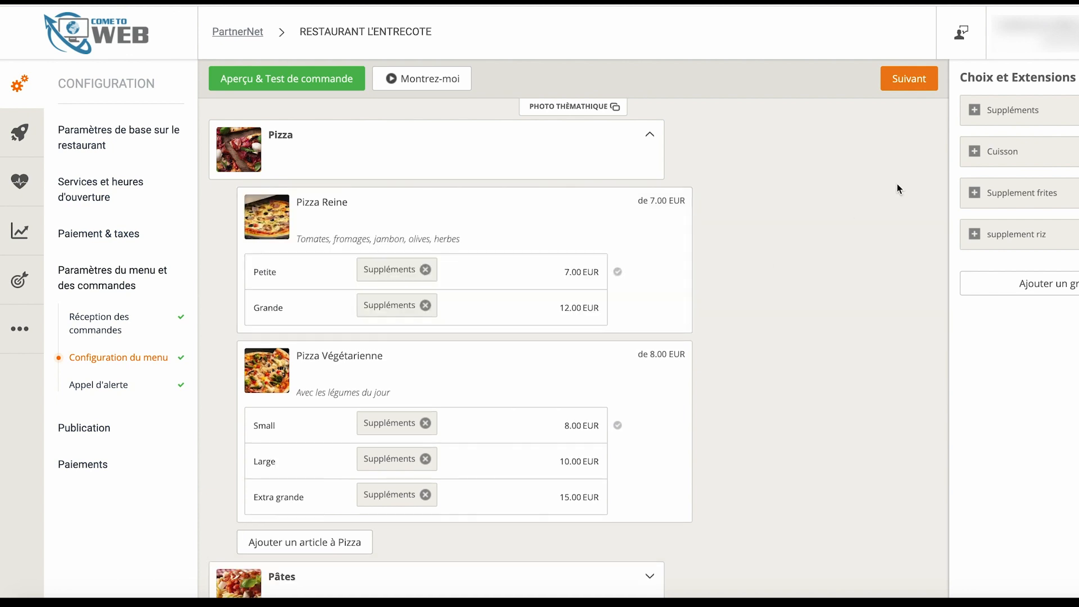
Try to assign the Suppléments group to a Pizza Reine size, and look over the remaining menu categories
drag(1008, 119, 498, 258)
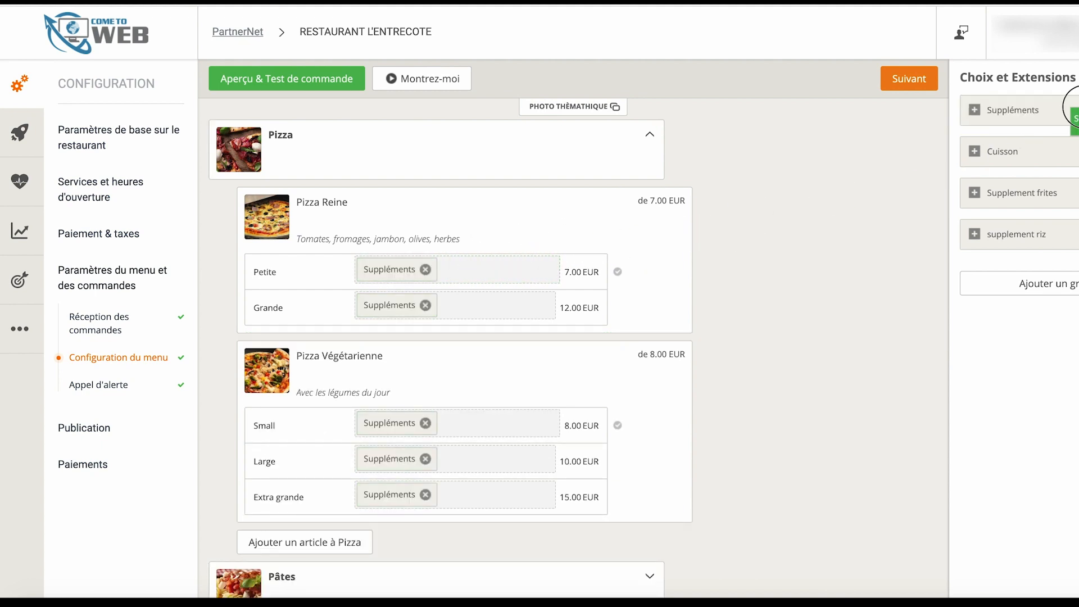
scroll(831, 286, down, 1)
scroll(831, 285, down, 2)
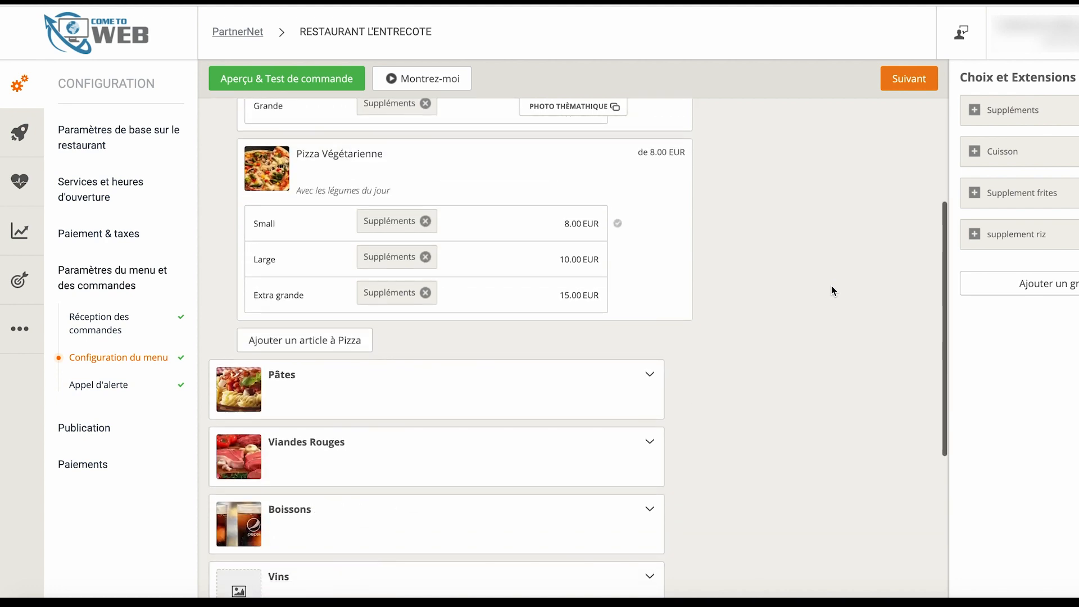
scroll(832, 286, down, 4)
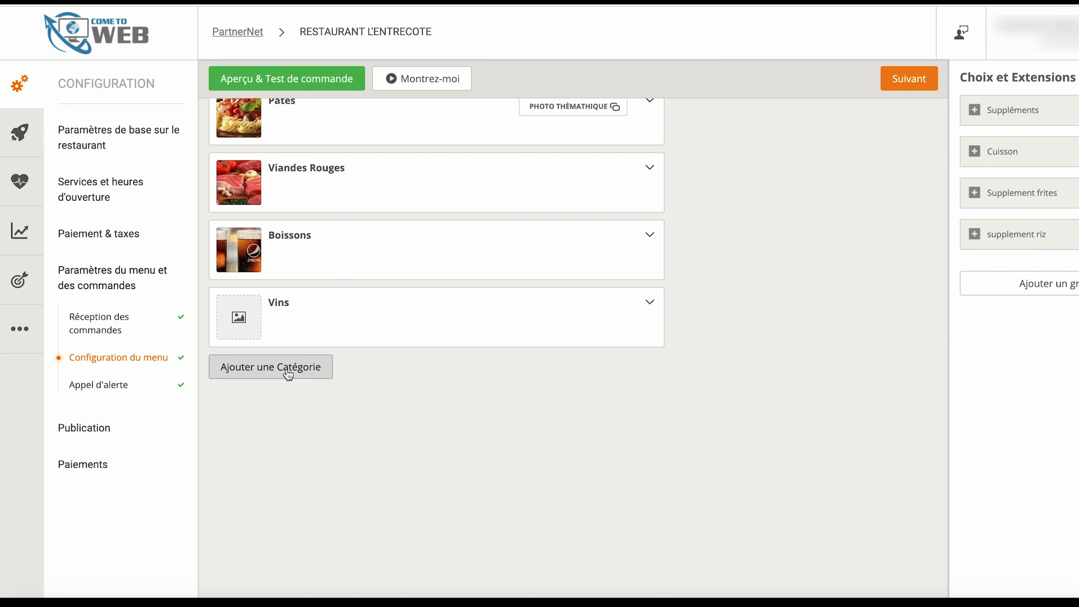
Review the alert call settings, and open the Facebook publication settings
click(119, 391)
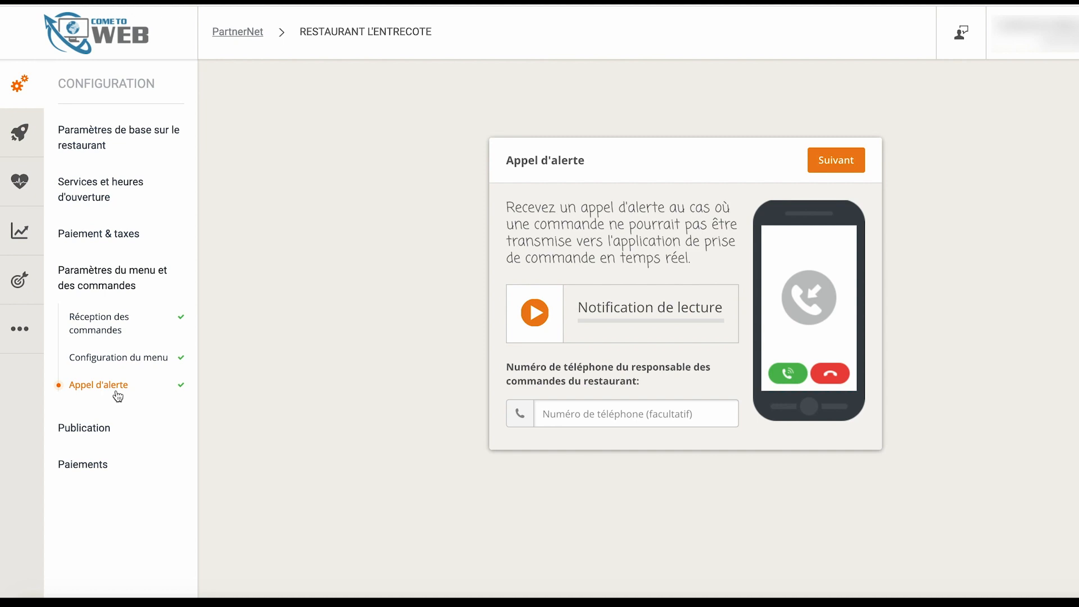
click(100, 433)
click(99, 462)
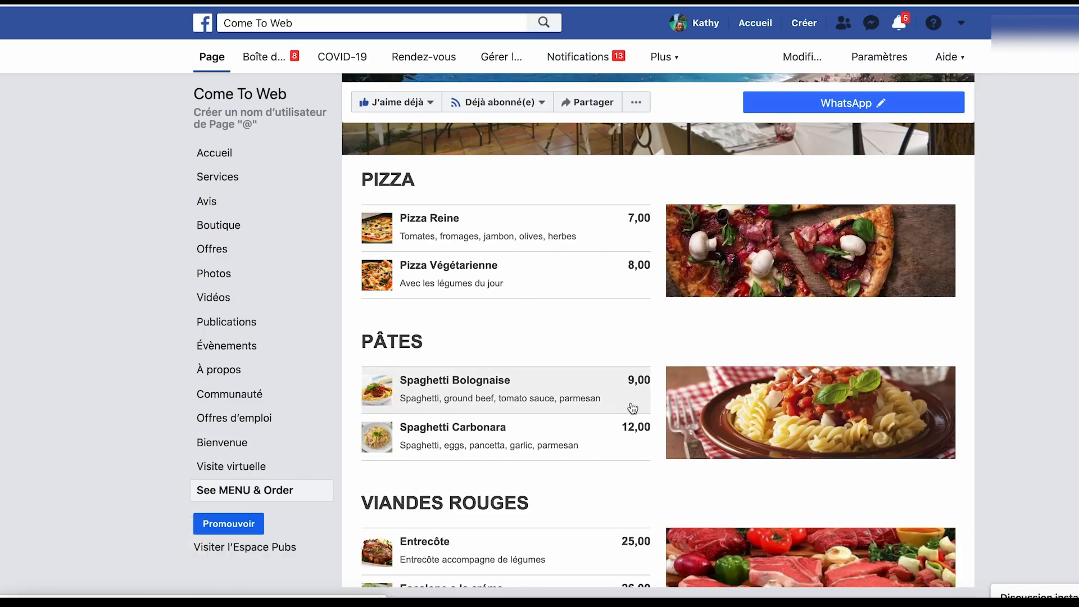
Examine the restaurant menu with its categories, dishes and prices on the Come To Web Facebook page
scroll(579, 399, down, 4)
scroll(638, 419, up, 4)
scroll(639, 419, down, 6)
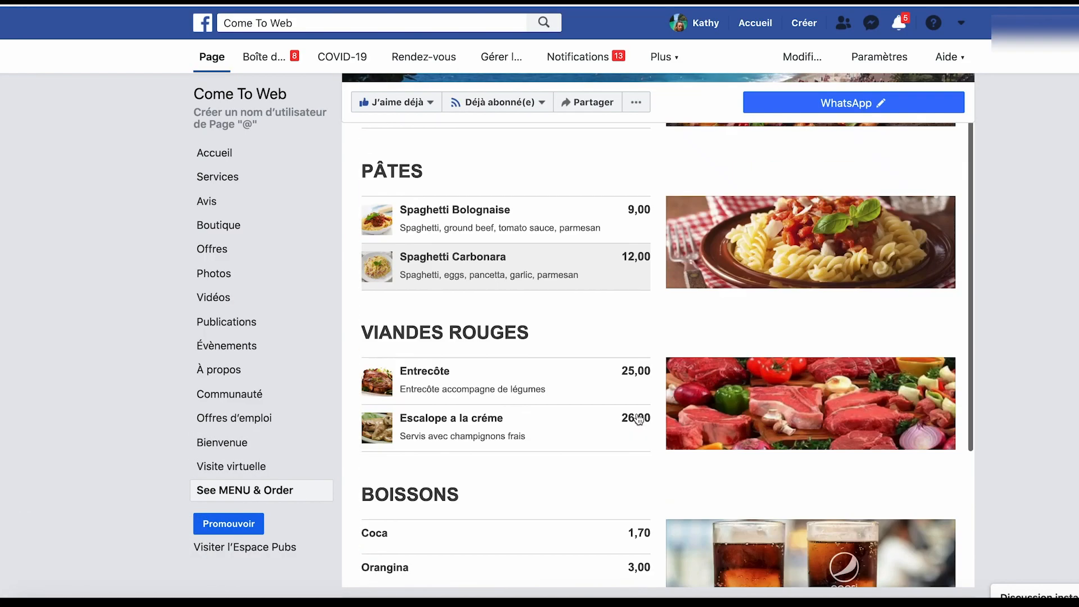
scroll(638, 420, up, 5)
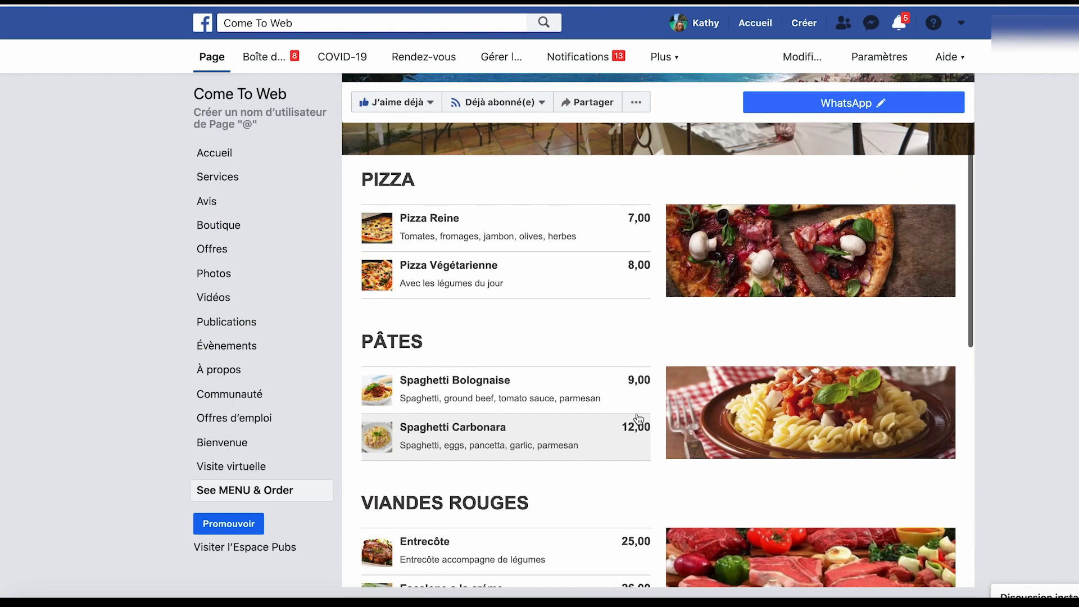
scroll(639, 418, down, 4)
scroll(638, 419, up, 4)
scroll(638, 419, up, 6)
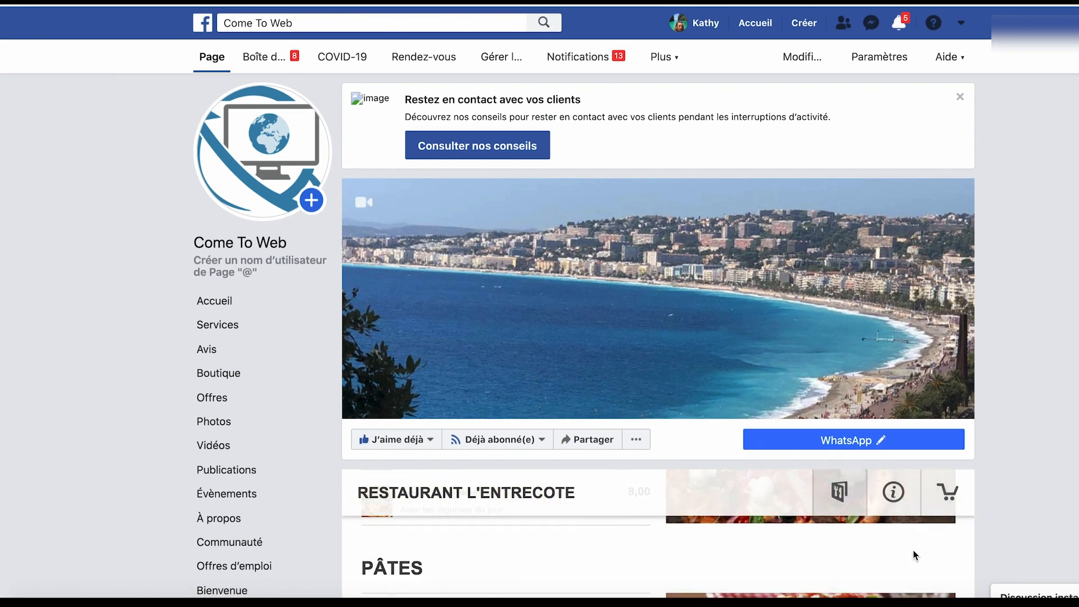
scroll(1018, 519, down, 3)
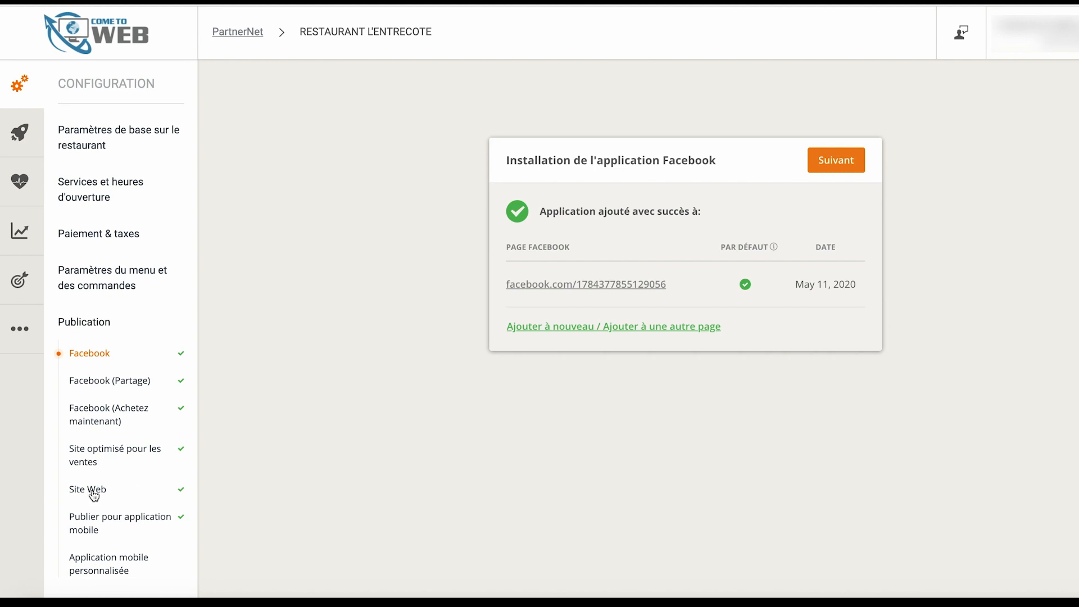
Open the website publication settings, and examine the L'Entrecote demo site and its ordering and table reservation options
click(93, 494)
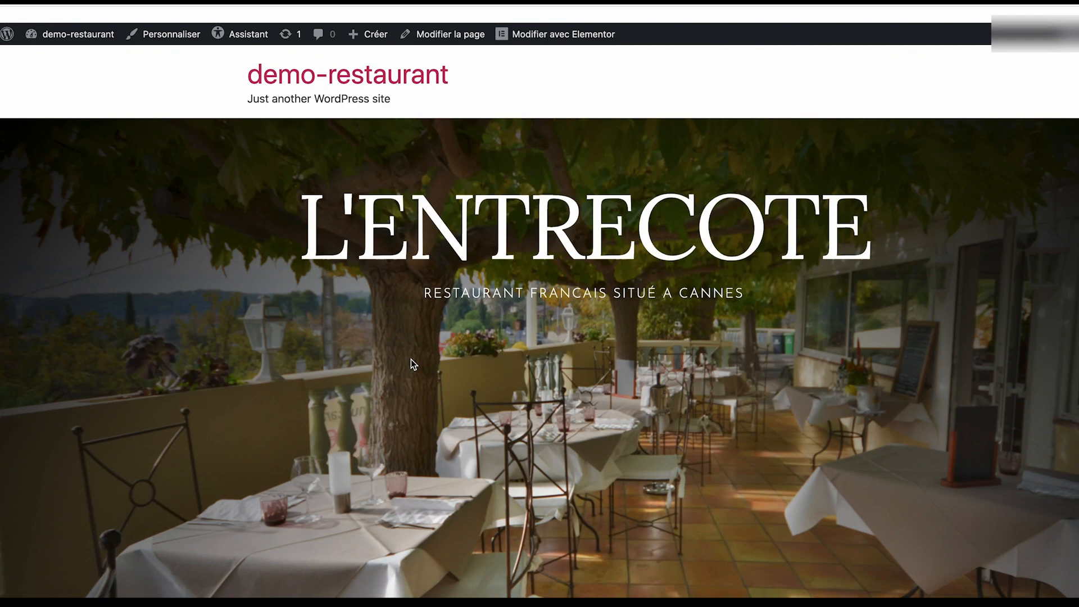
scroll(410, 364, down, 5)
scroll(412, 365, down, 5)
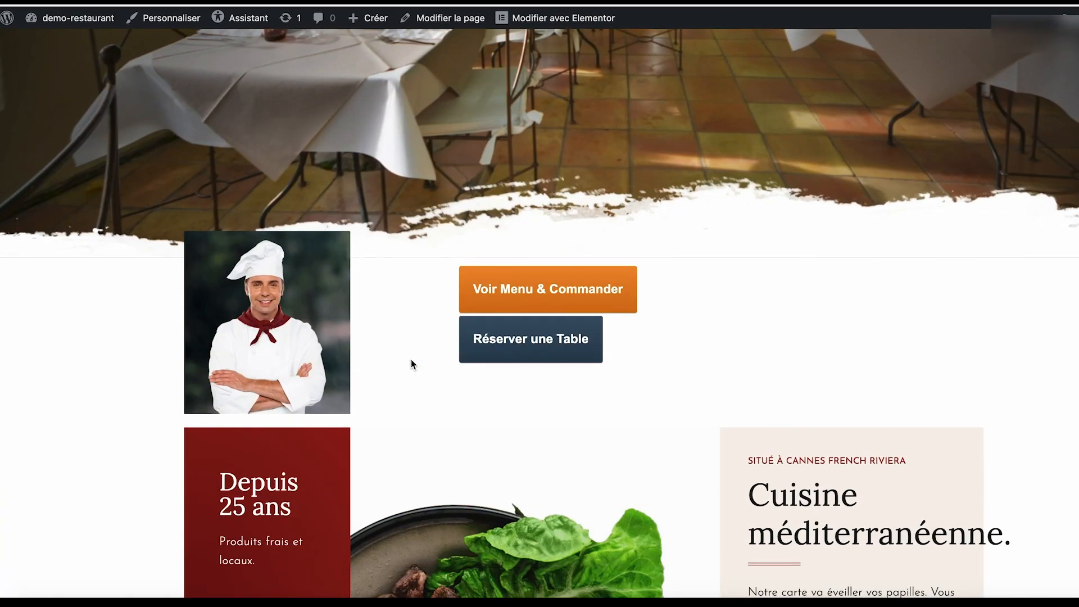
scroll(411, 364, down, 10)
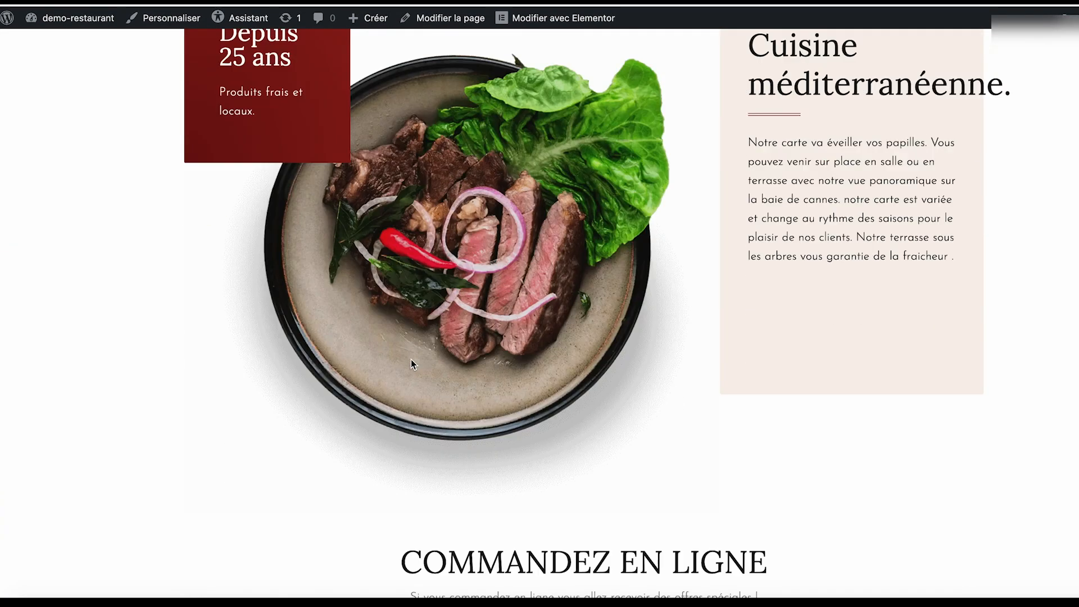
scroll(410, 359, up, 15)
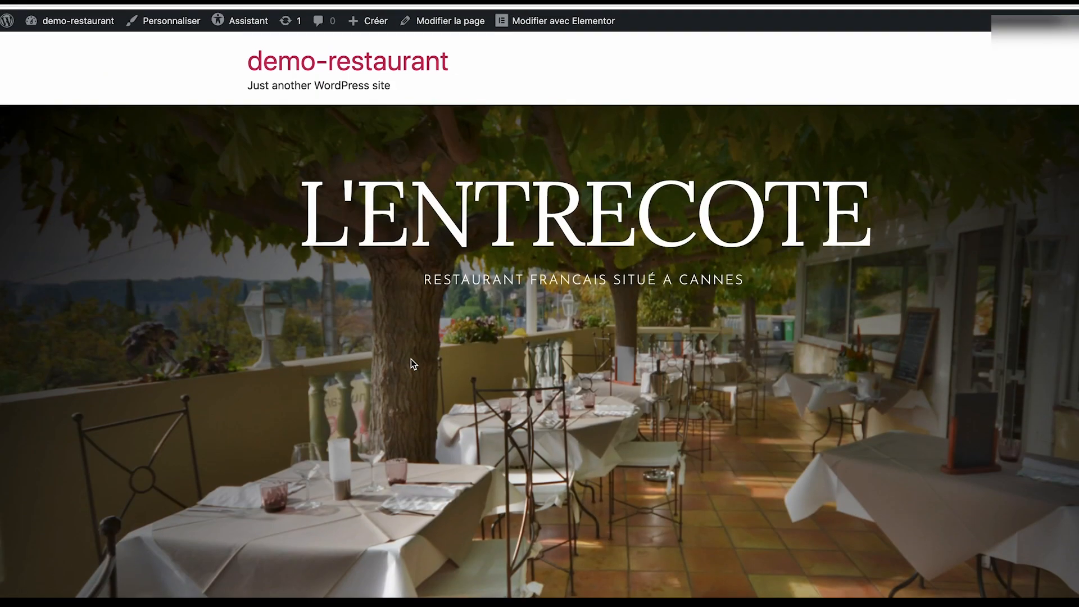
scroll(410, 359, down, 5)
scroll(411, 359, down, 4)
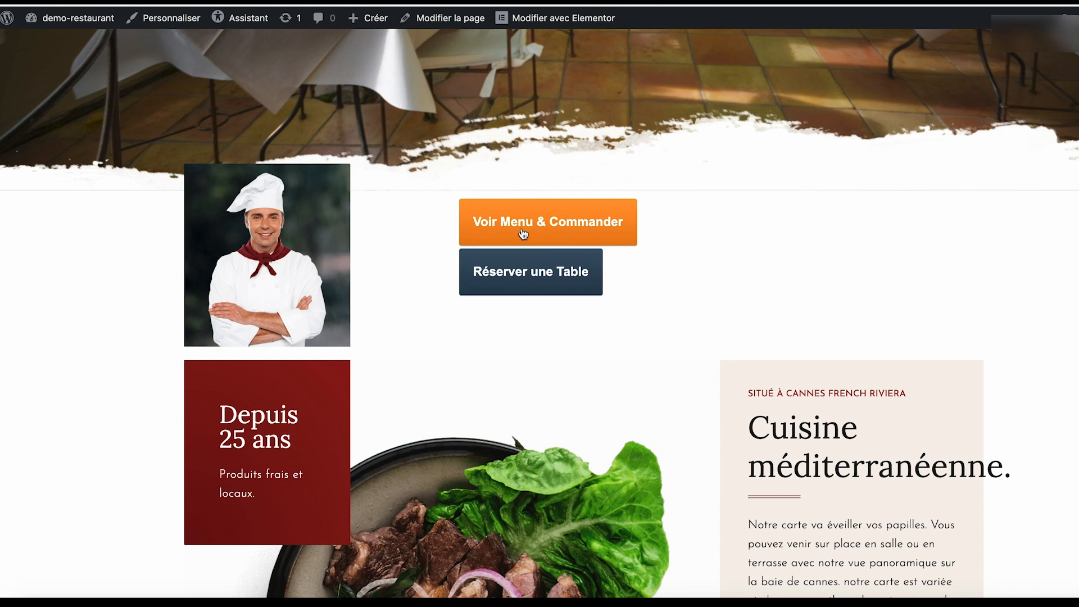
Open the site's table reservation form, examine its number of people, date and time choices, and close it
click(522, 273)
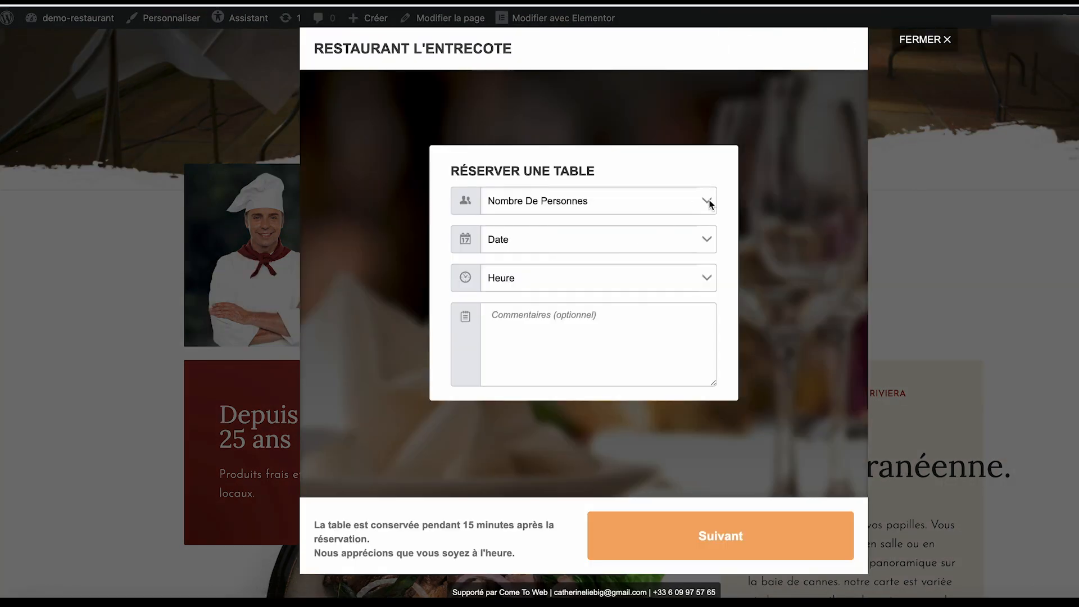
click(710, 203)
click(709, 204)
click(707, 241)
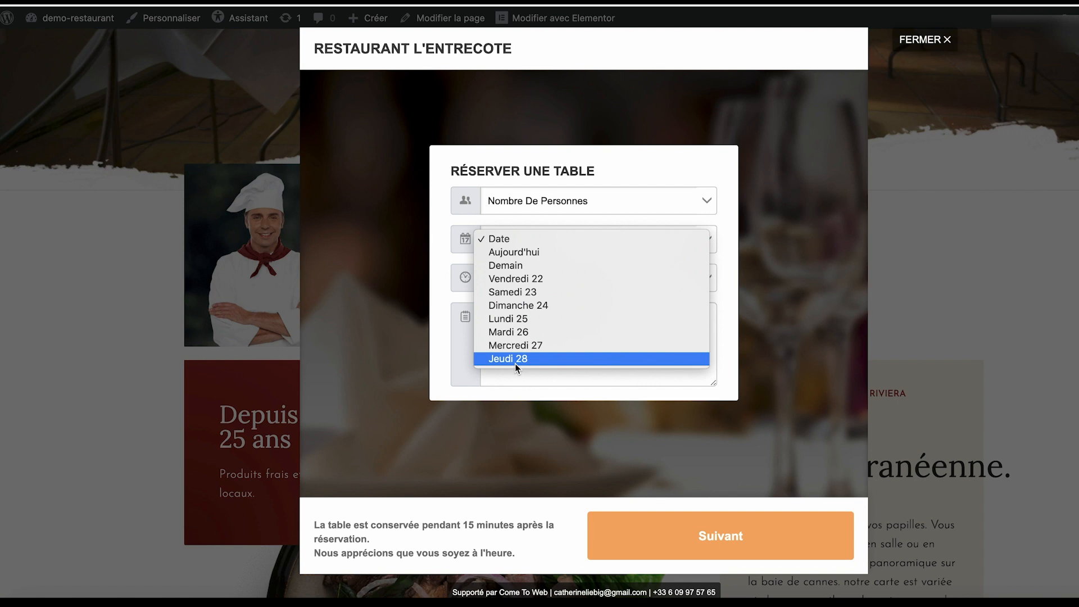
click(467, 238)
click(499, 278)
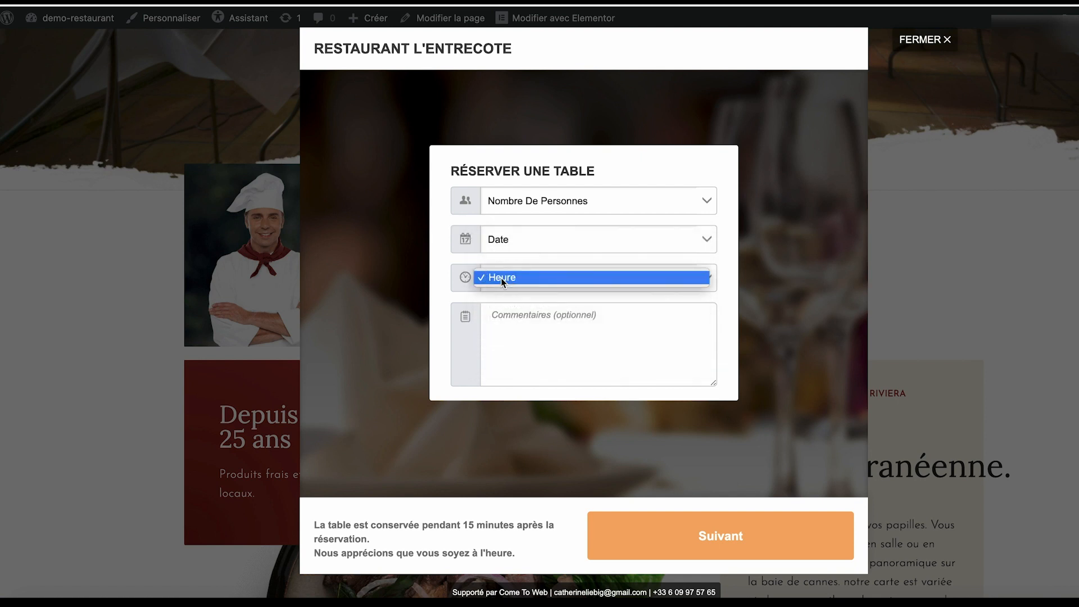
click(513, 335)
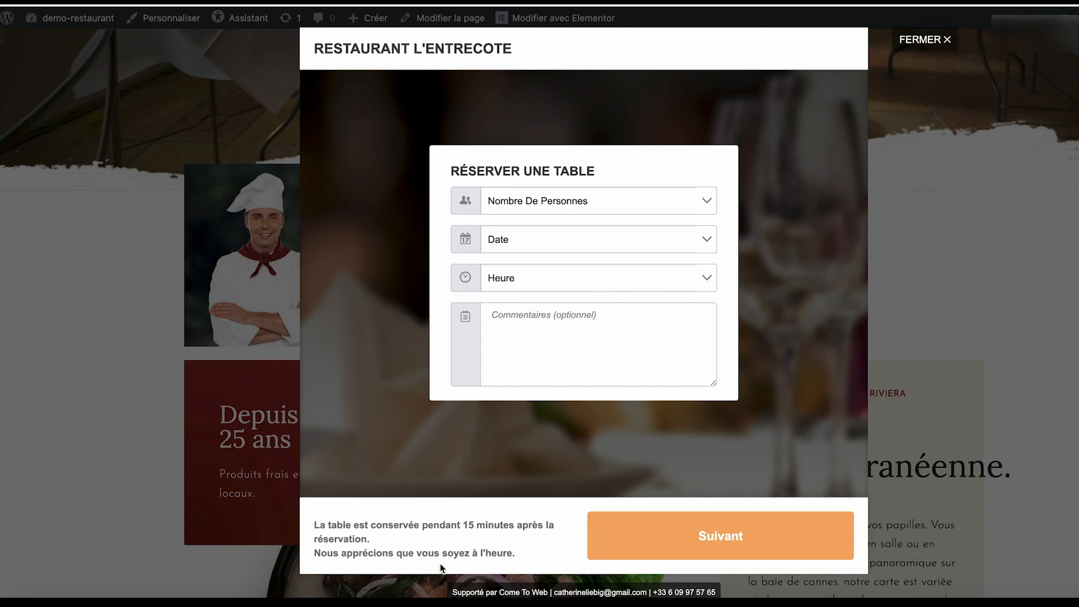
click(929, 41)
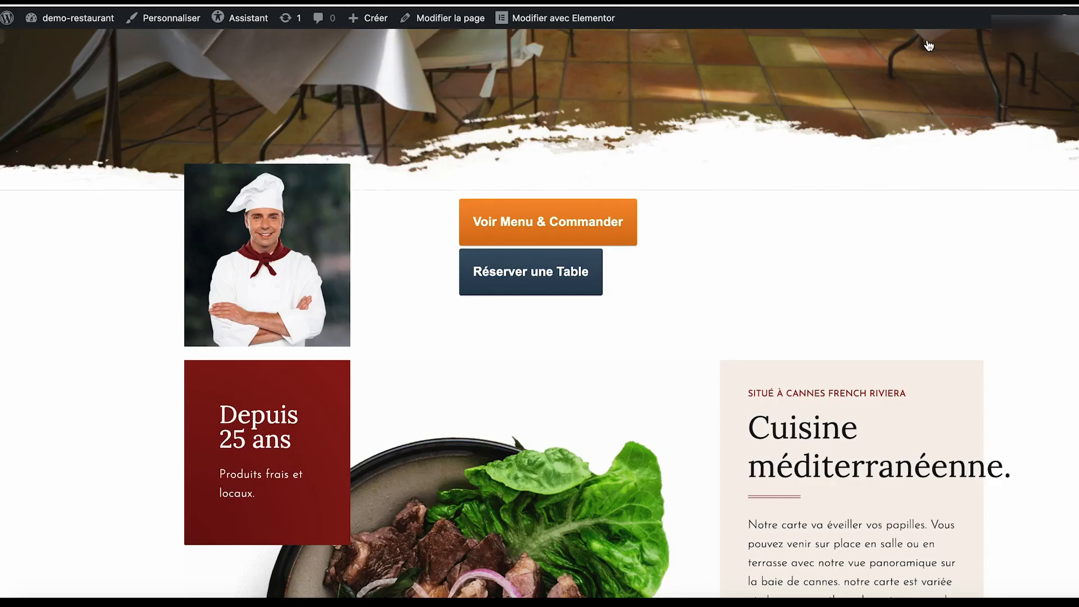
Open the demo site's menu and ordering window, and examine its dish categories and prices
click(528, 225)
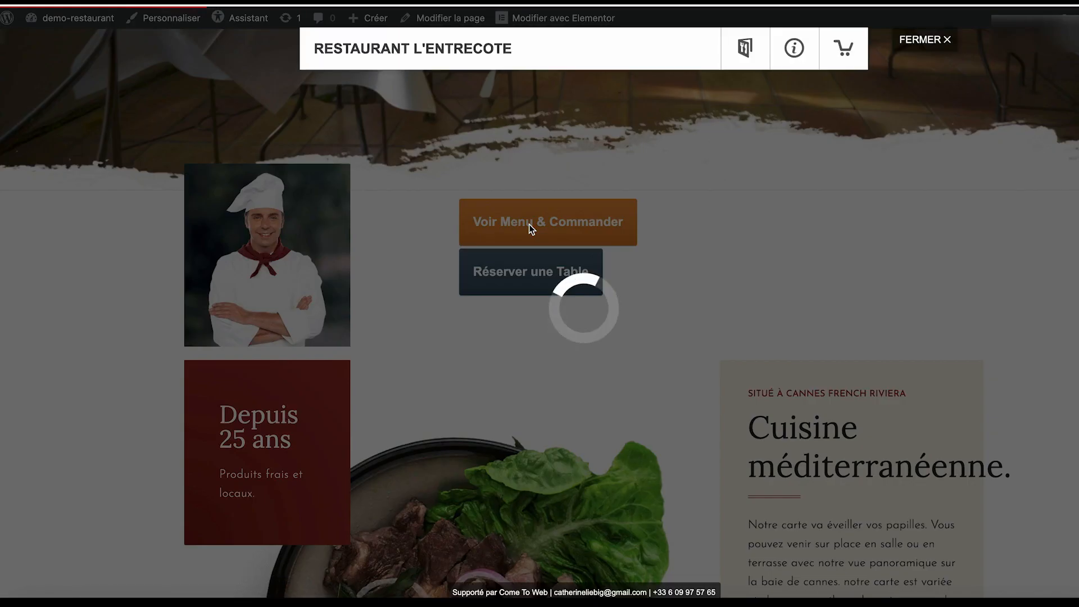
scroll(528, 225, down, 2)
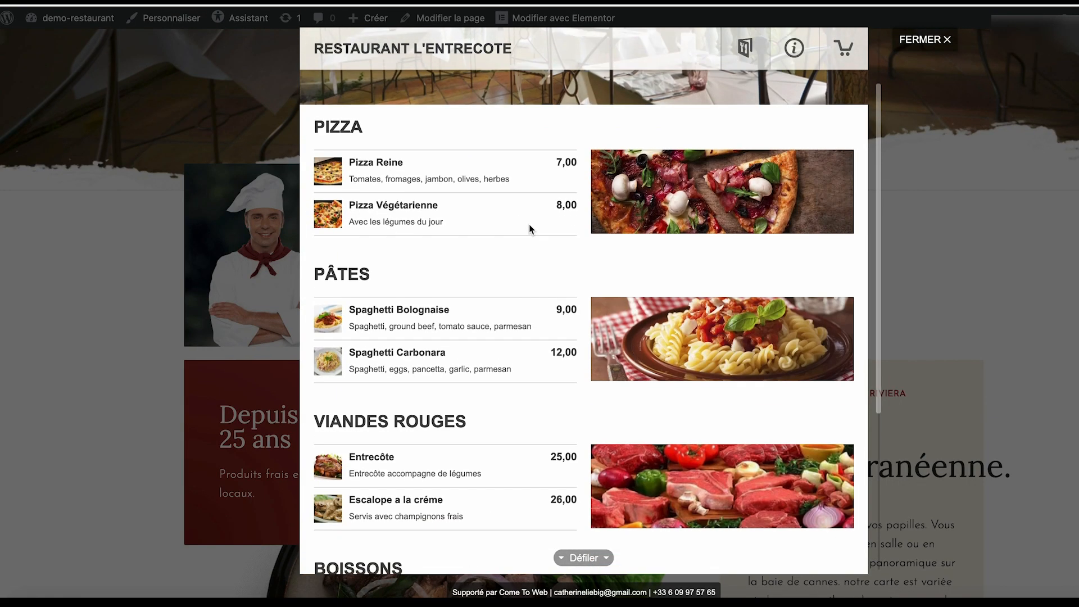
scroll(528, 224, down, 3)
scroll(528, 225, up, 5)
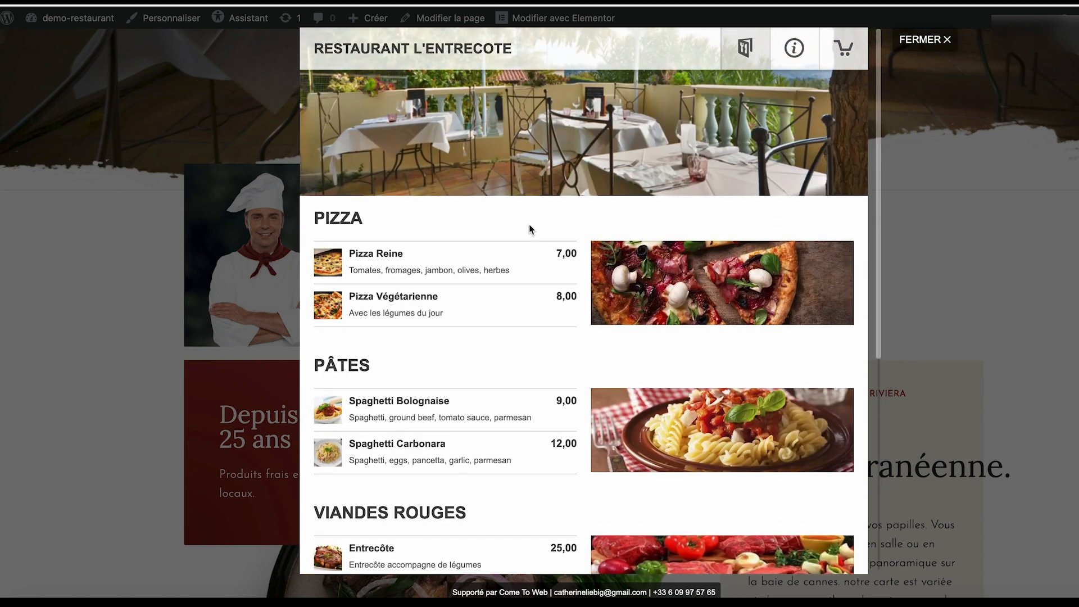
scroll(528, 224, down, 1)
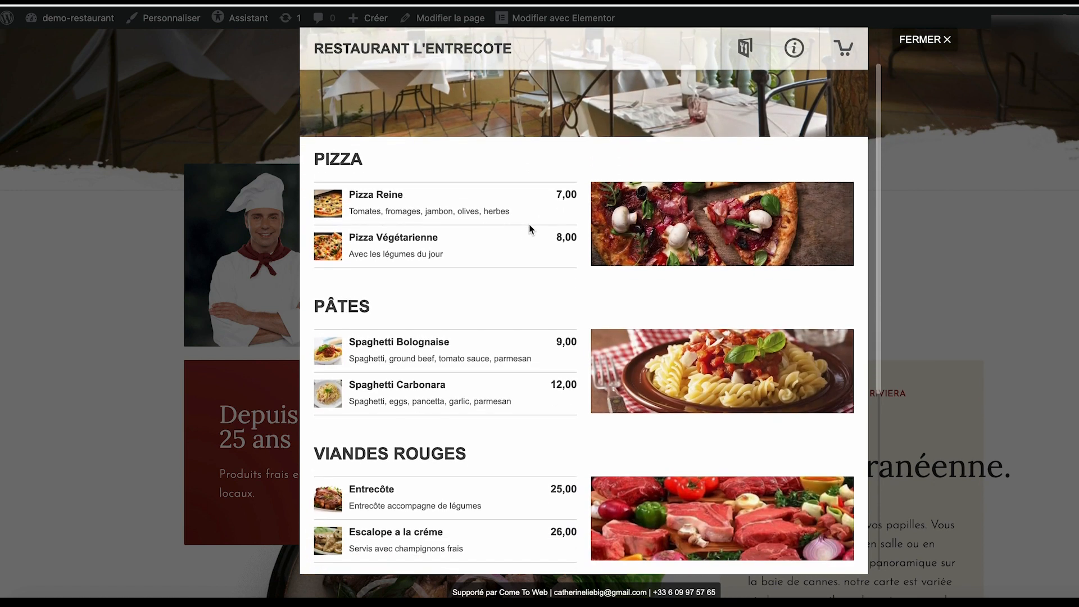
Add a Pizza Reine to the cart in size Grande with Huile piquante, Supl oeuf and Extra mozzarella
click(444, 211)
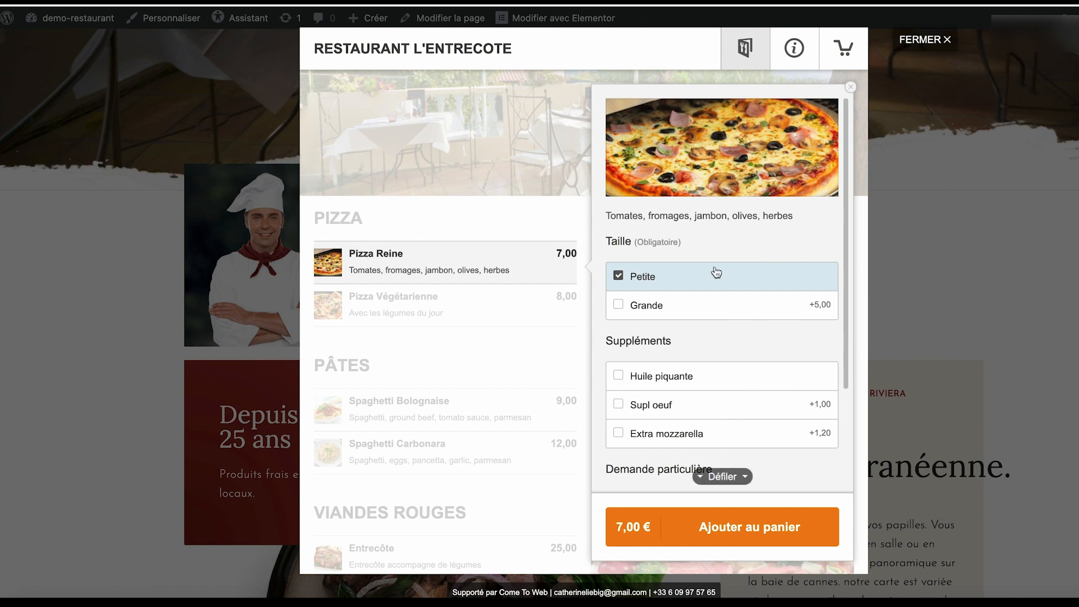
click(621, 307)
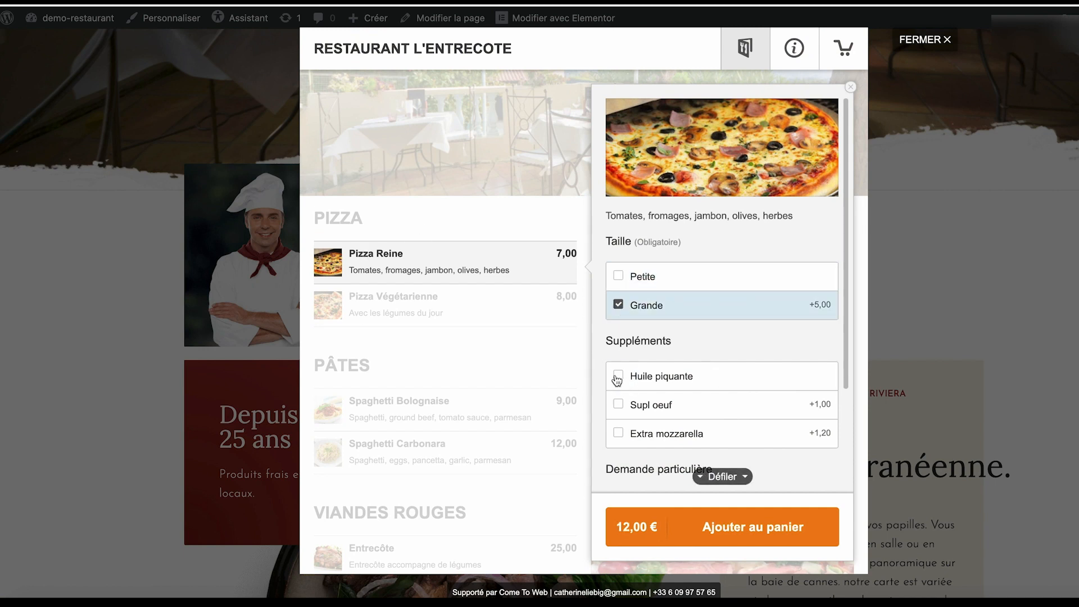
click(618, 376)
click(620, 405)
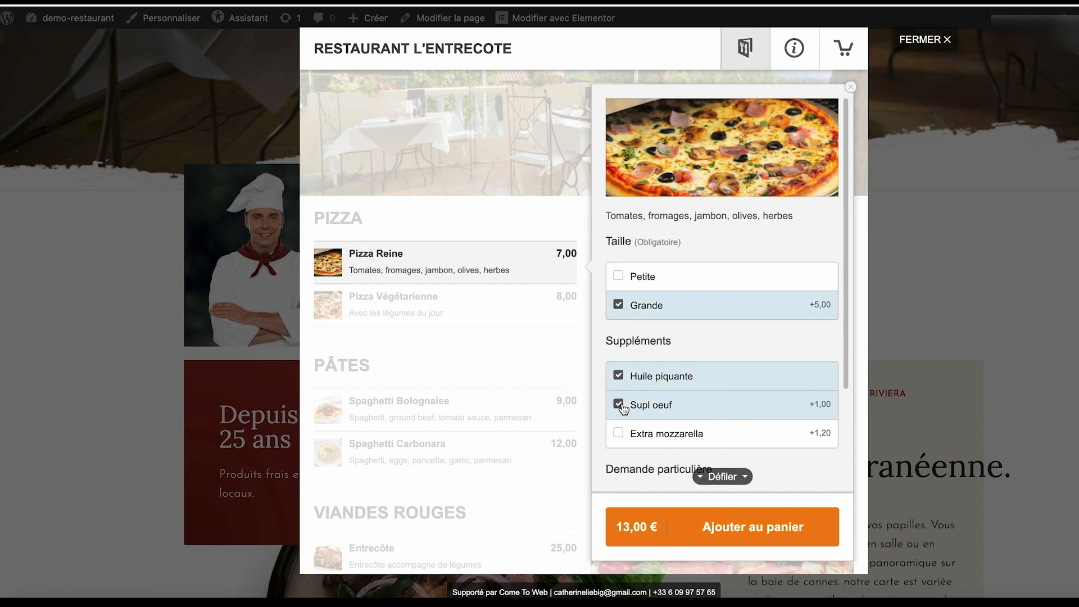
click(618, 433)
click(749, 528)
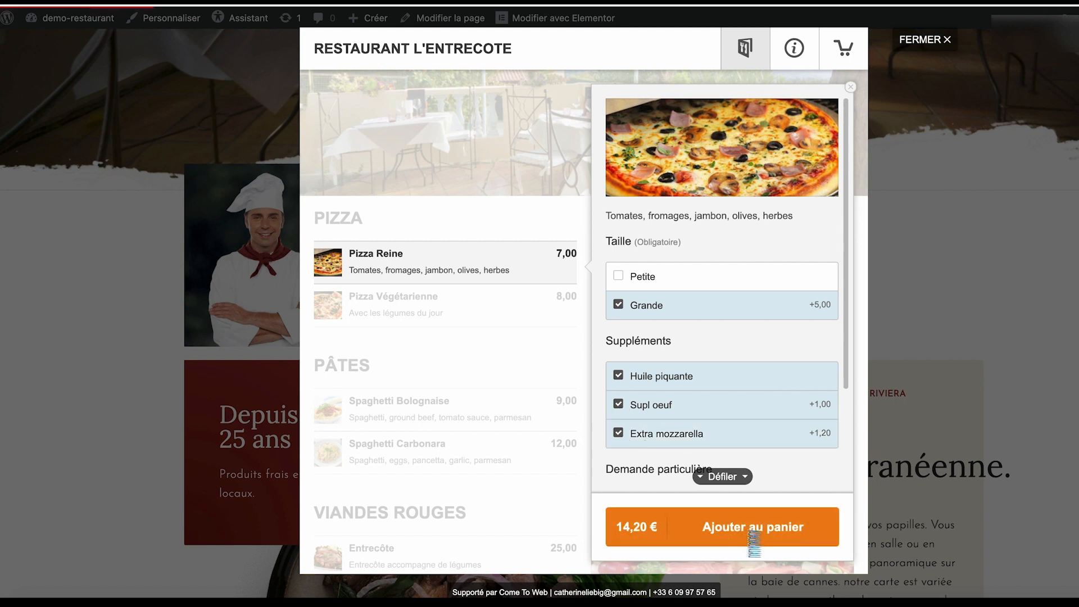
Add an Entrecôte to the cart with Apoint cooking and the frites supplement
scroll(491, 475, down, 3)
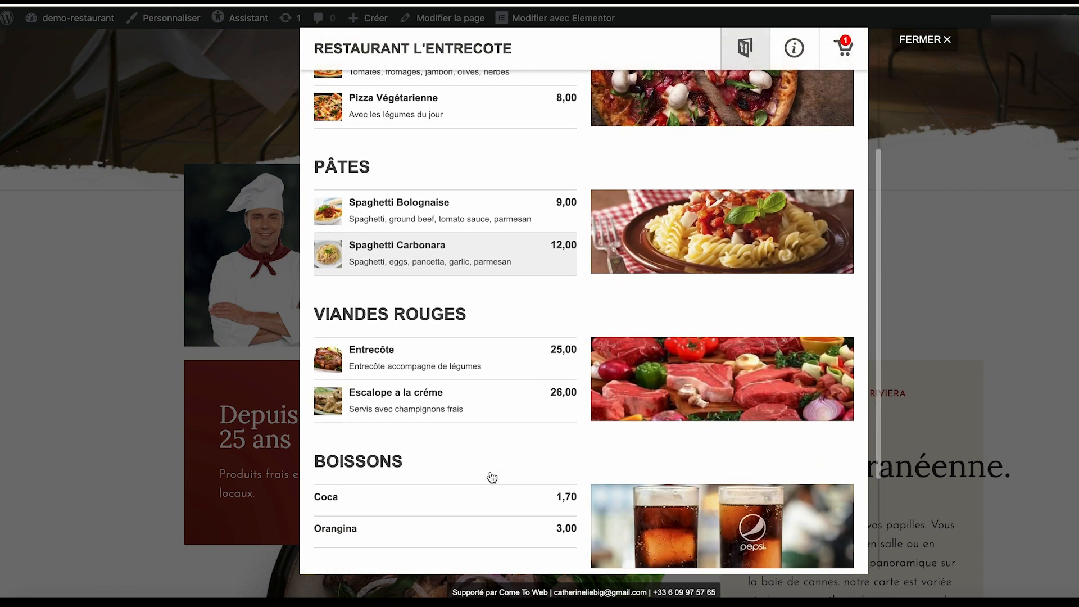
click(382, 363)
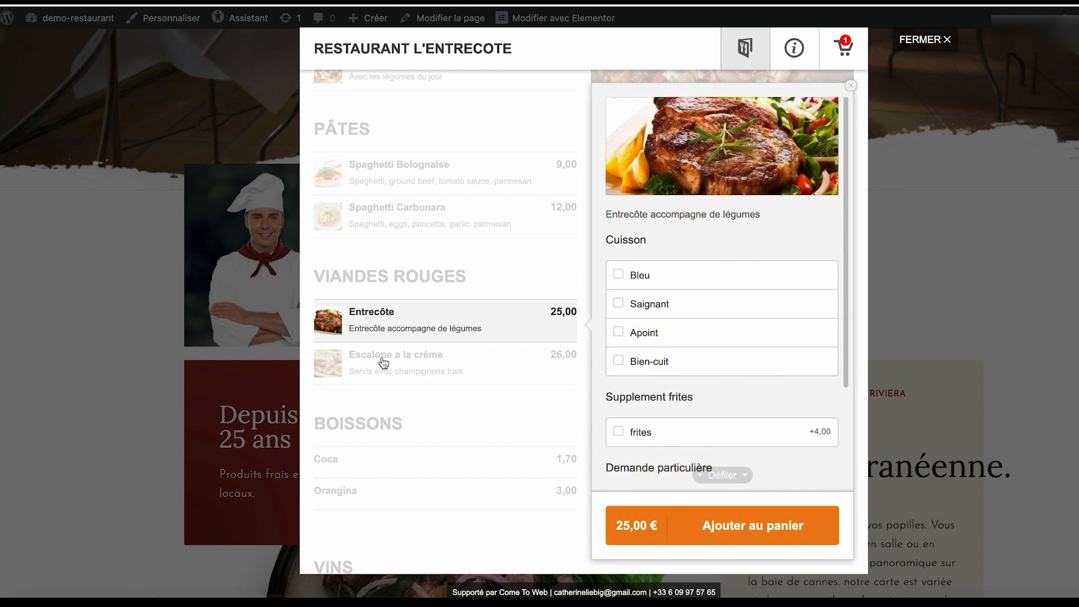
click(619, 332)
click(618, 432)
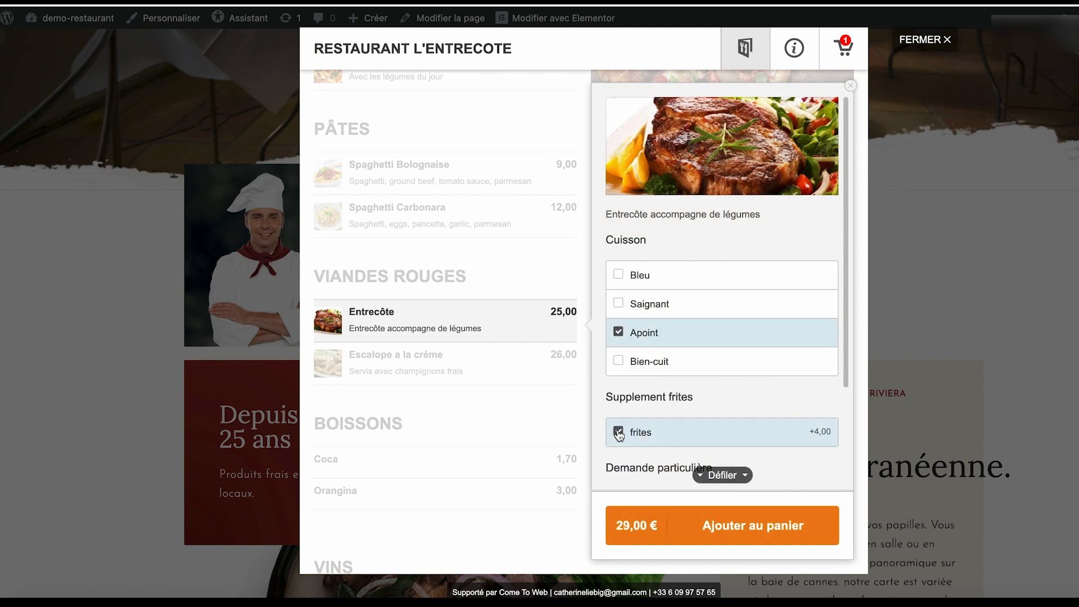
click(736, 529)
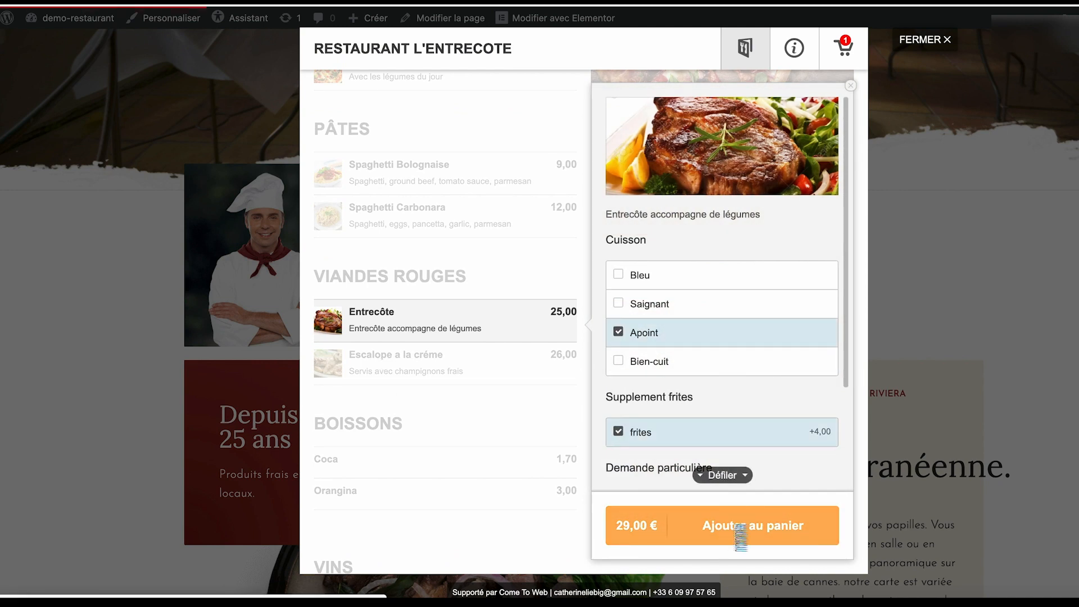
Add two Coca drinks from the Boissons category to the cart
scroll(742, 236, up, 3)
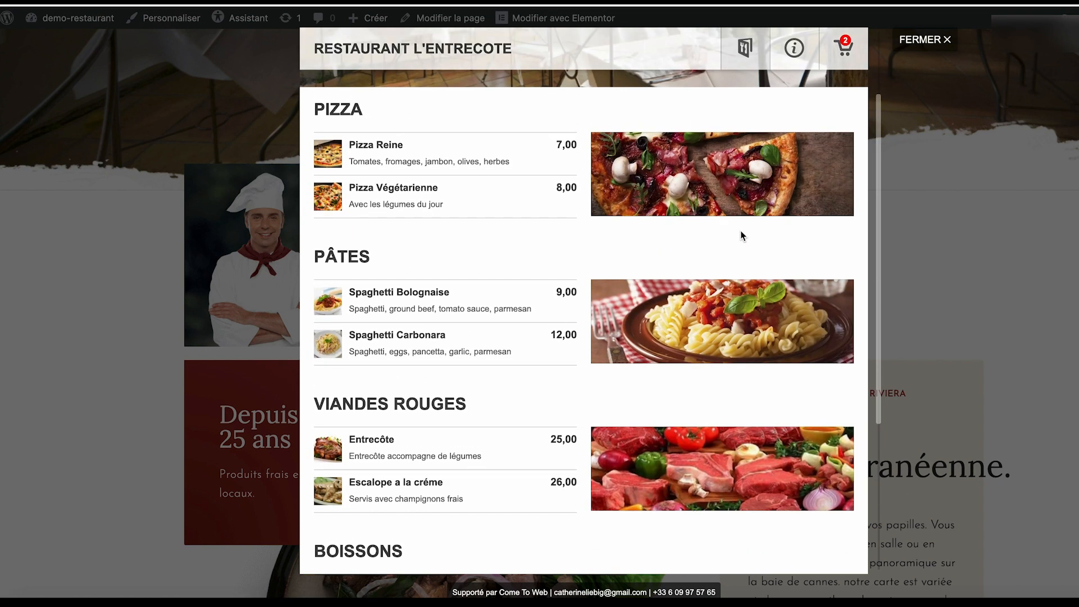
scroll(741, 235, down, 5)
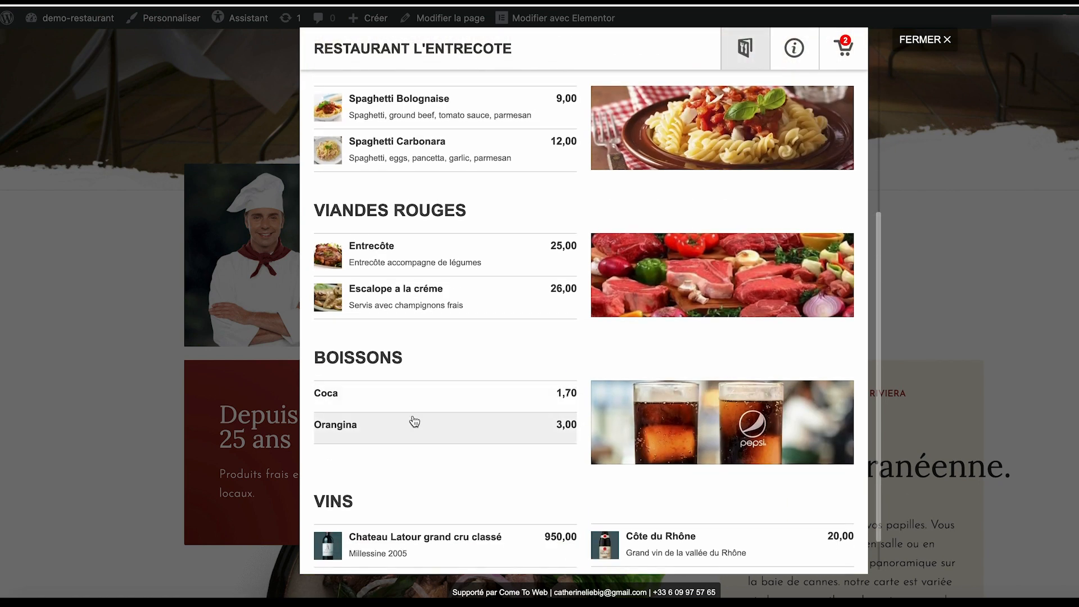
click(360, 406)
click(825, 421)
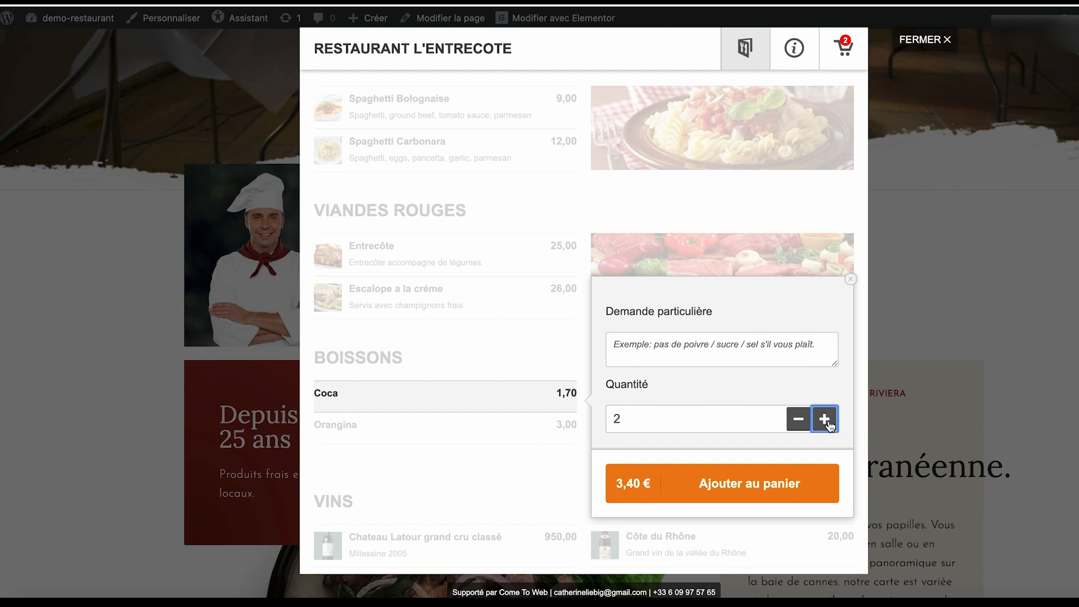
click(761, 489)
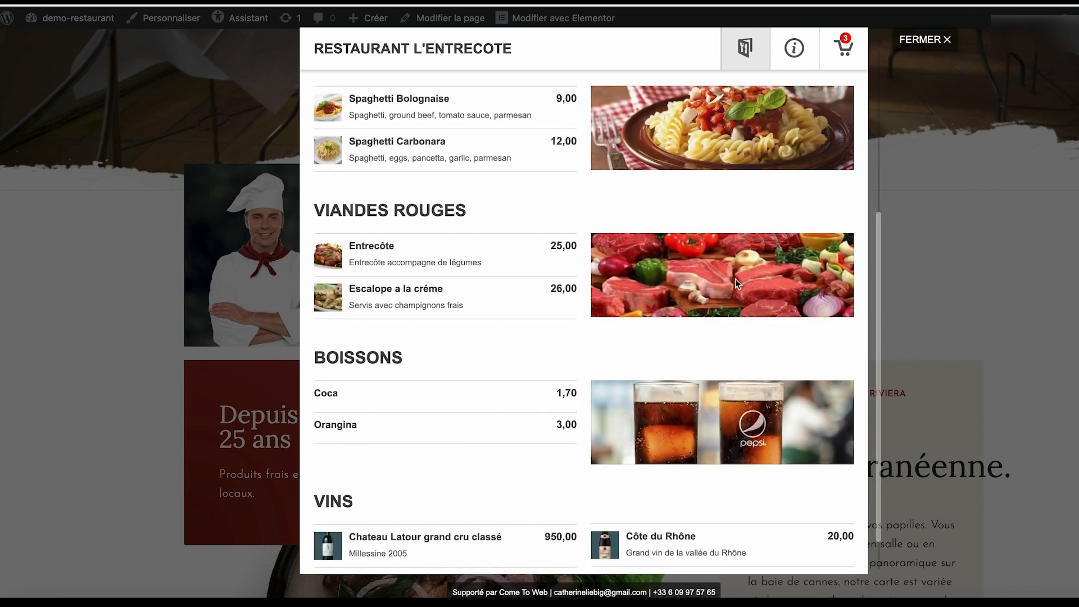
Open the cart, set the order mode to À Emporter, and confirm the time as Maintenant (Dès que possible)
click(845, 46)
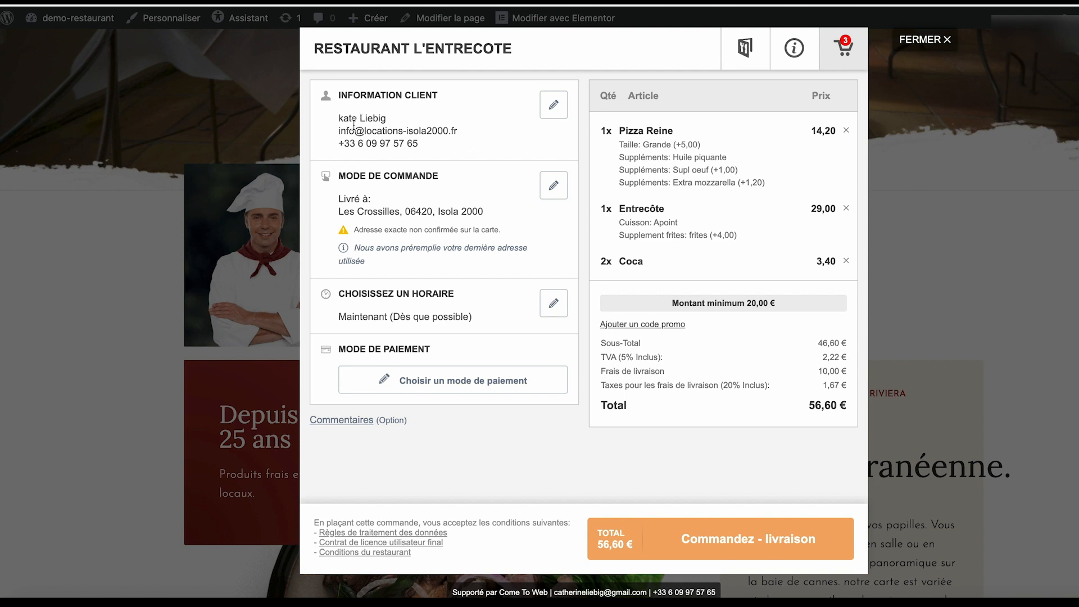
click(554, 190)
click(336, 173)
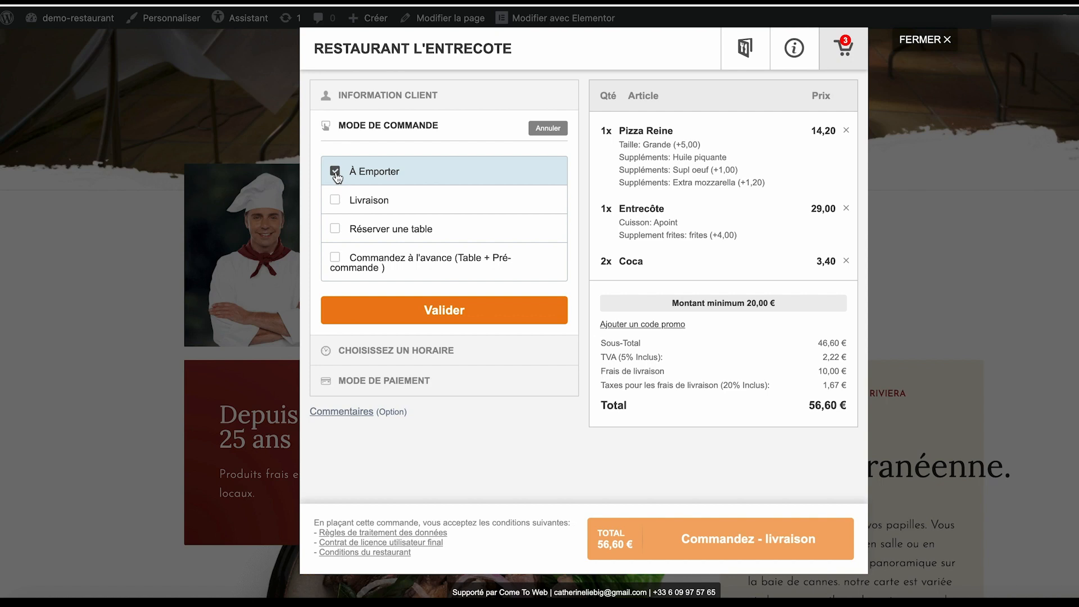
click(429, 313)
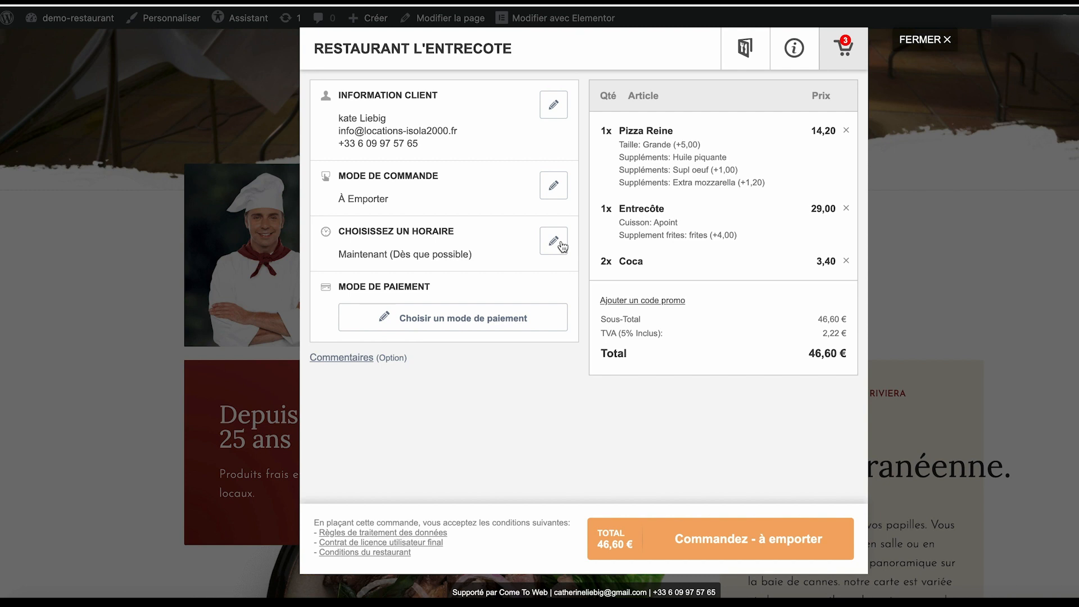
click(554, 242)
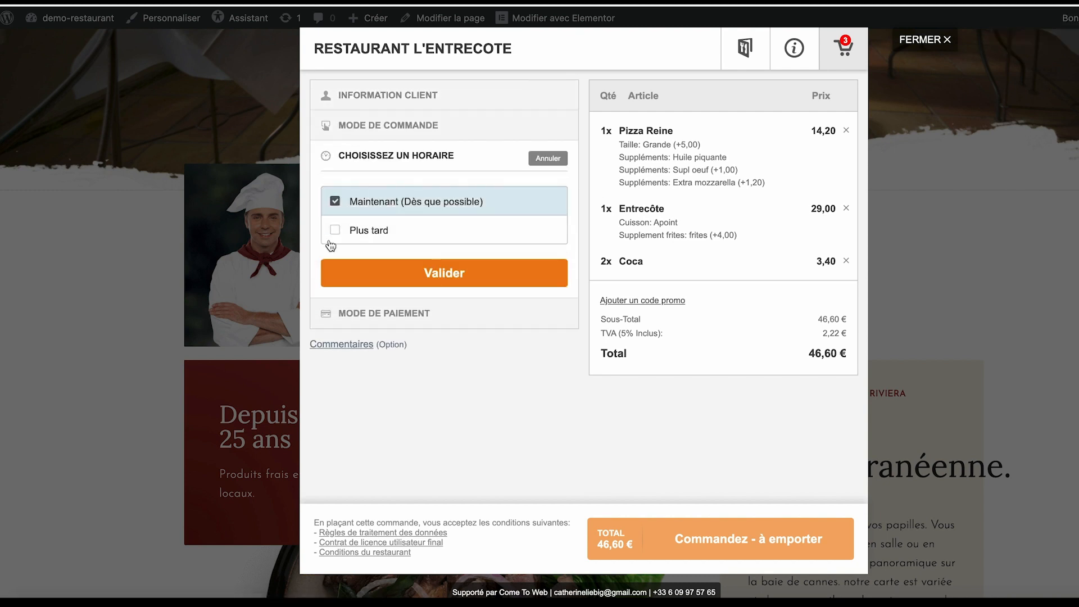
click(467, 272)
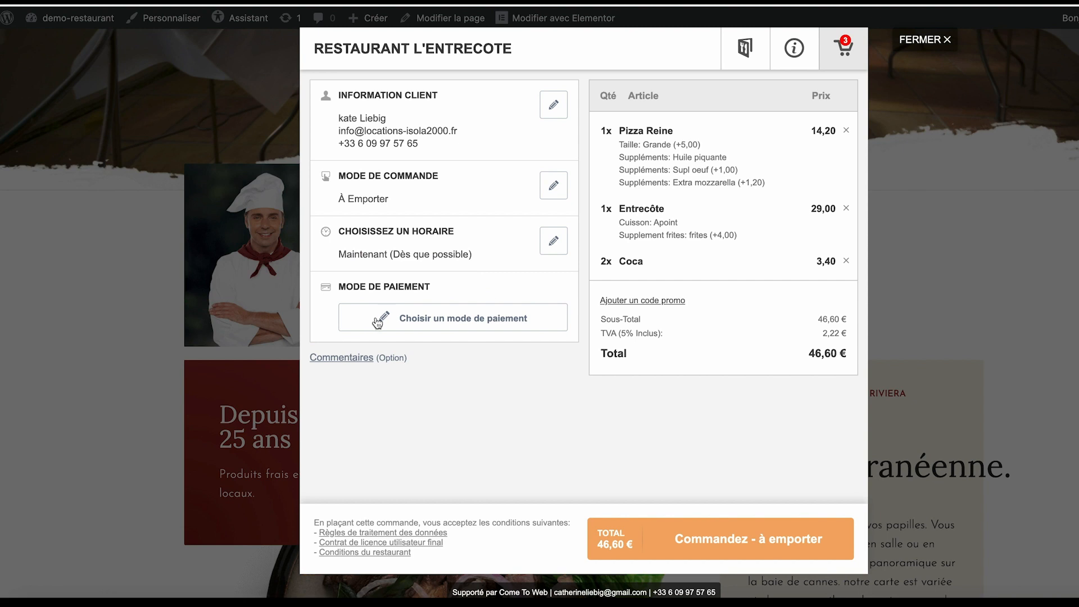
Compare the payment choices, set the payment method to En espèces, and place the takeaway order
click(440, 332)
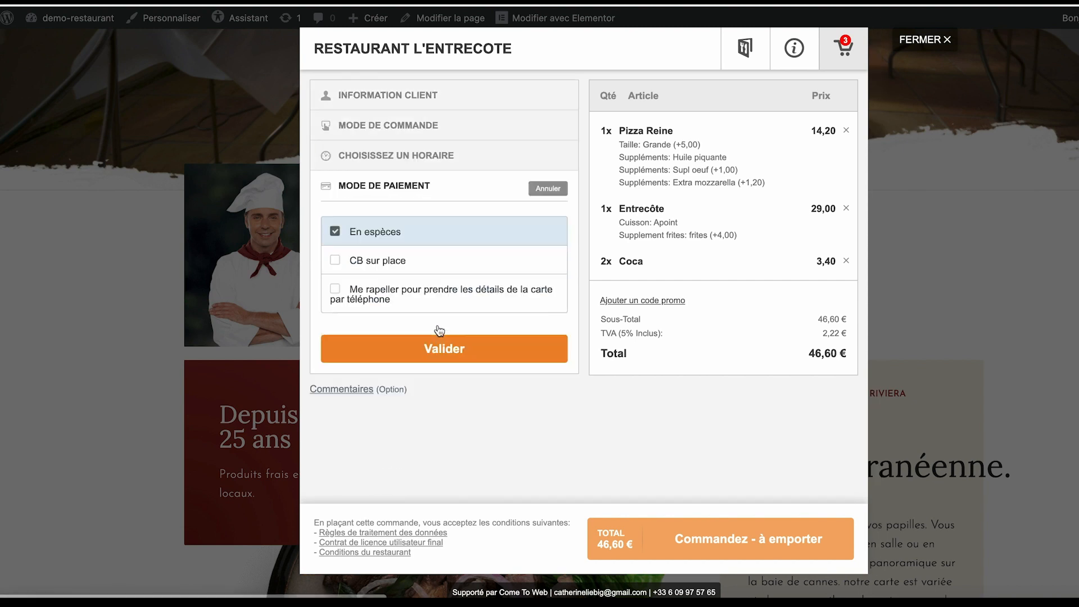
click(335, 261)
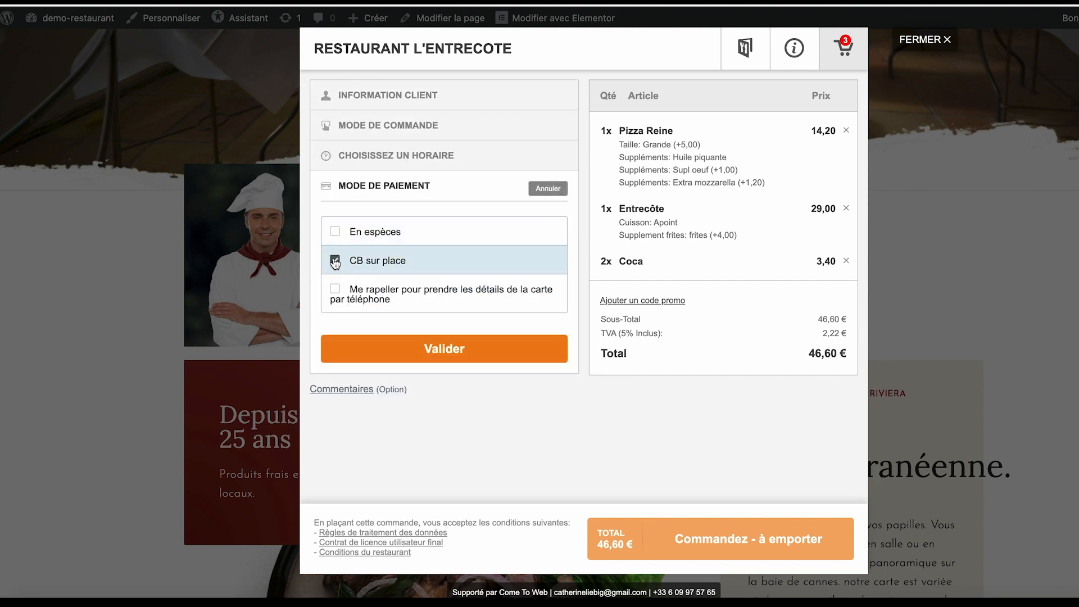
click(335, 232)
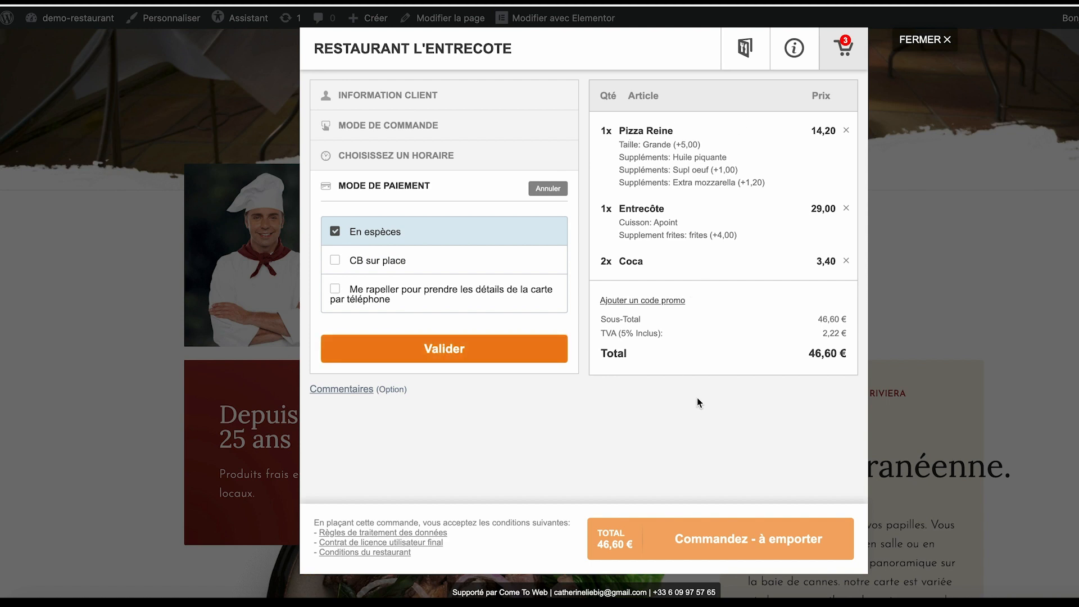
click(442, 349)
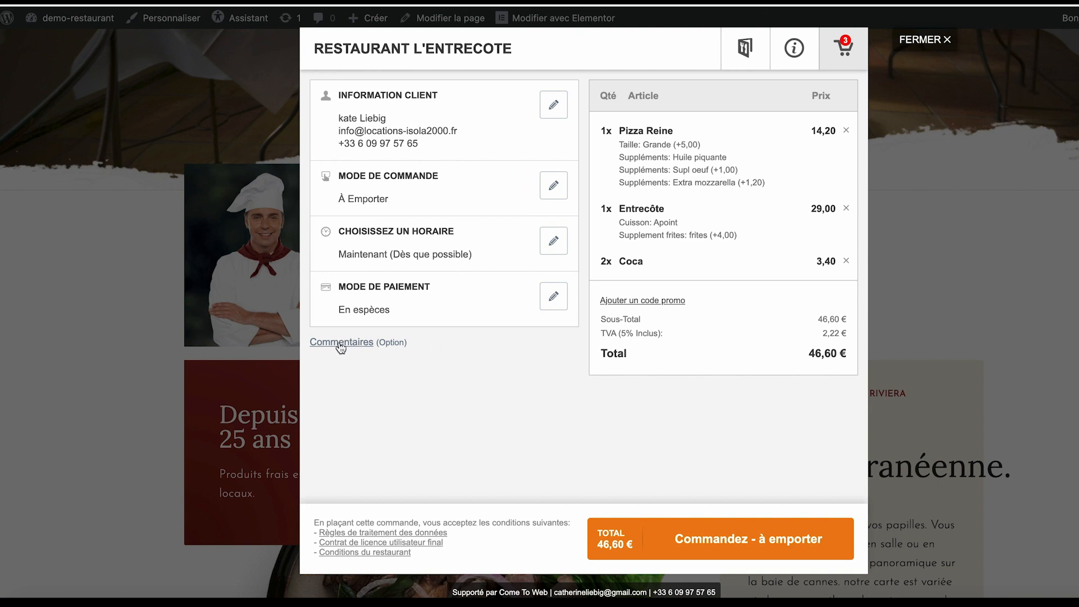
click(732, 546)
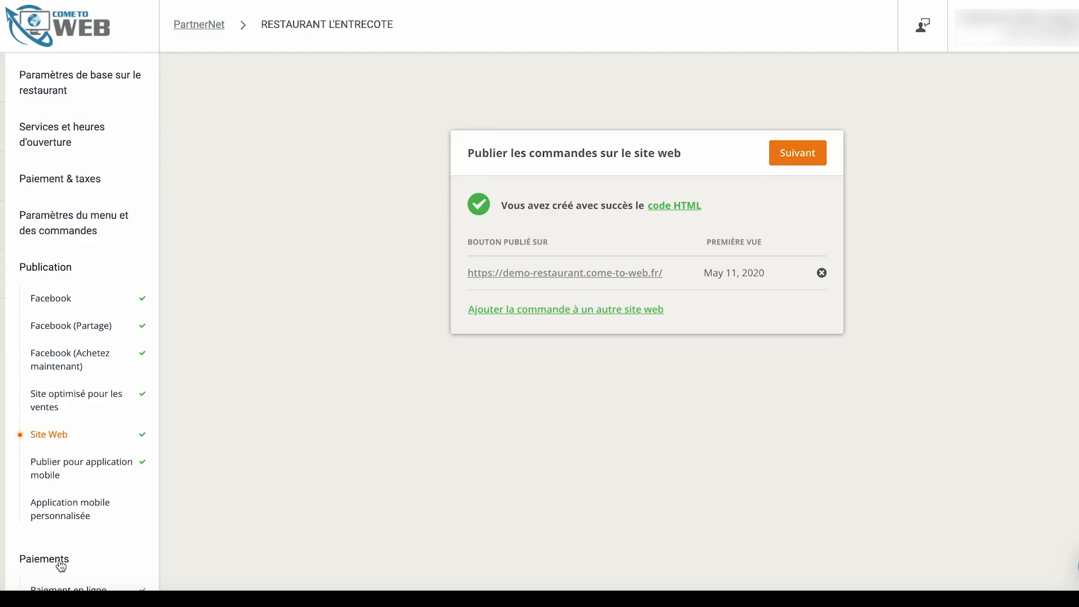
Look over the remaining publication and payment settings, the reports overview, and the Kick-starter page on encouraging first orders
scroll(61, 566, down, 1)
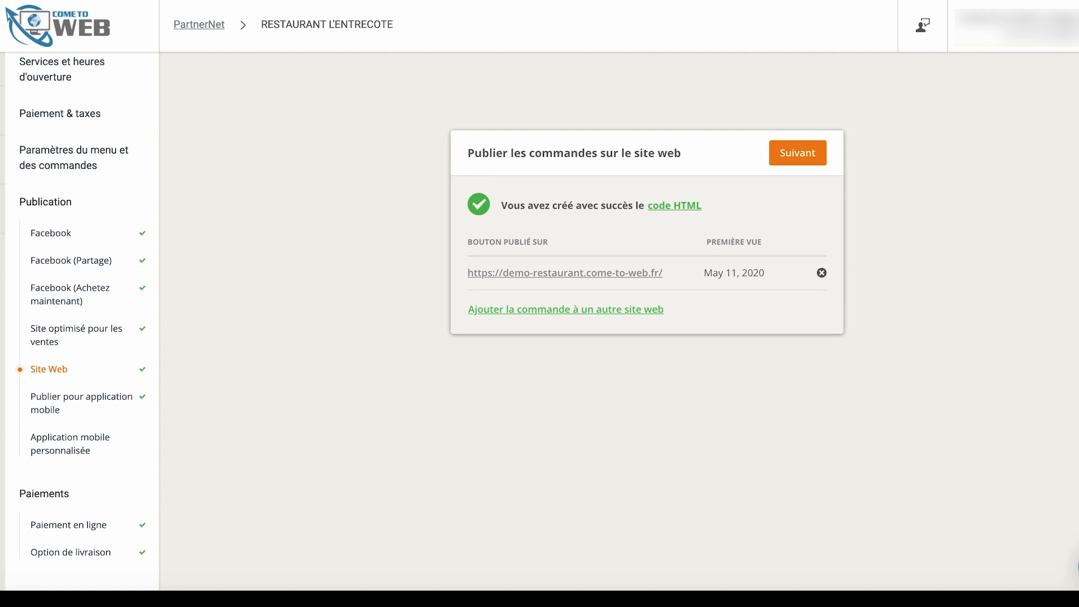
click(1, 208)
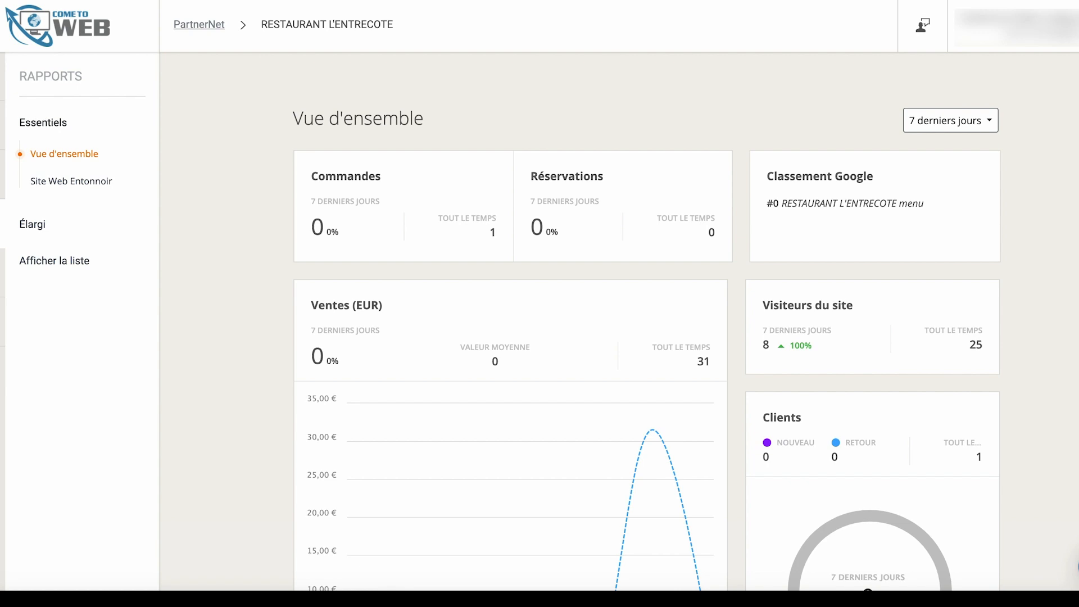
click(2, 125)
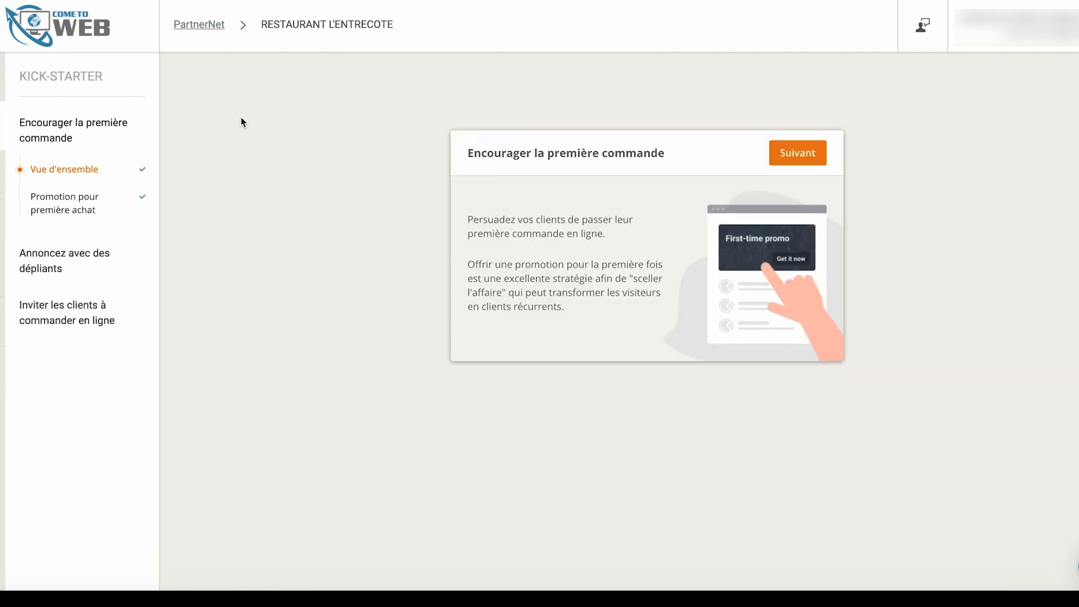